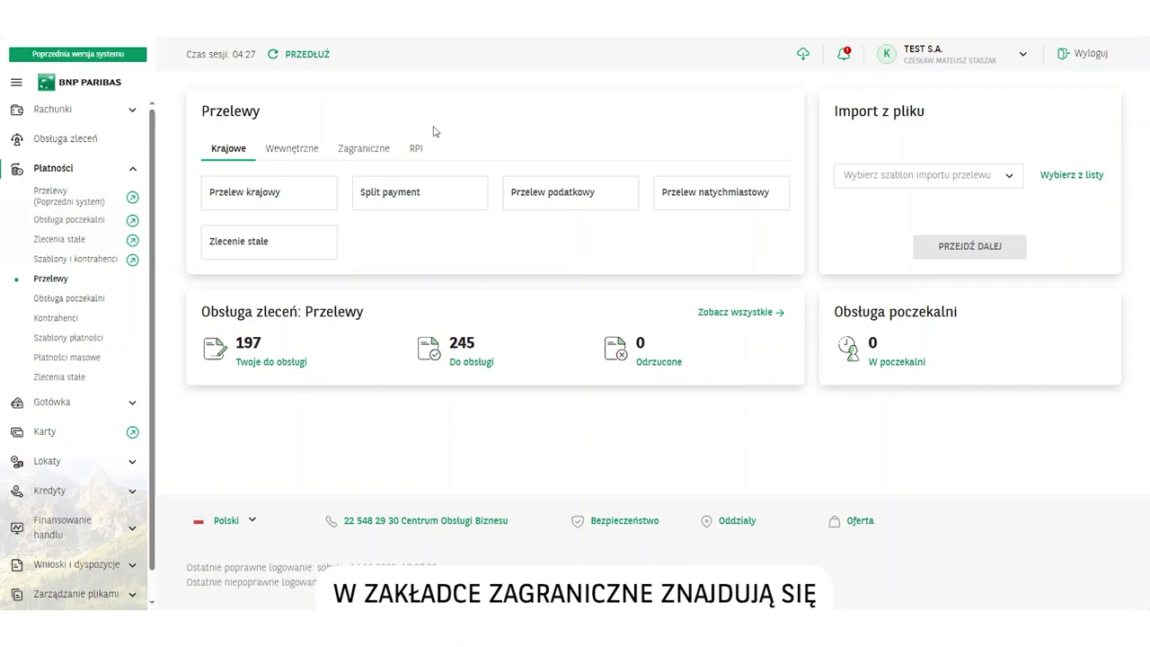
Start a new Przelew SEPA from the Zagraniczne transfer options
left_click(363, 149)
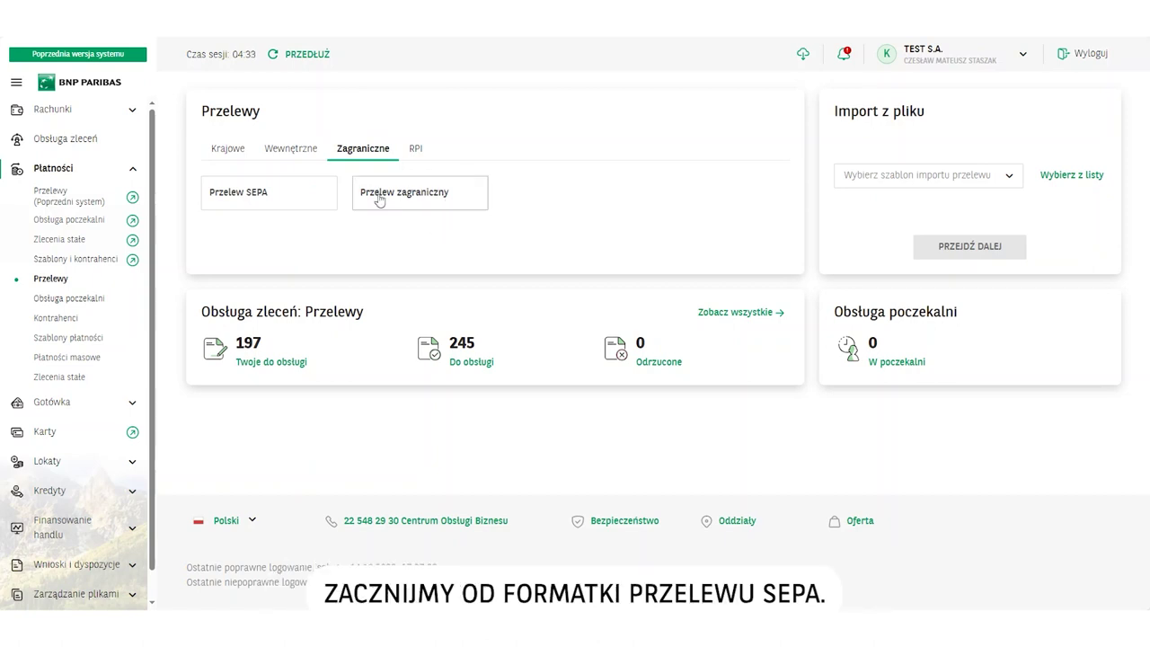
left_click(241, 194)
scroll(325, 241, "down", 2)
Debit RACHUNEK BIEŻĄCY and pay saved counterparty Belgijski client (Belgium AG, Brussels)
left_click(327, 148)
left_click(332, 192)
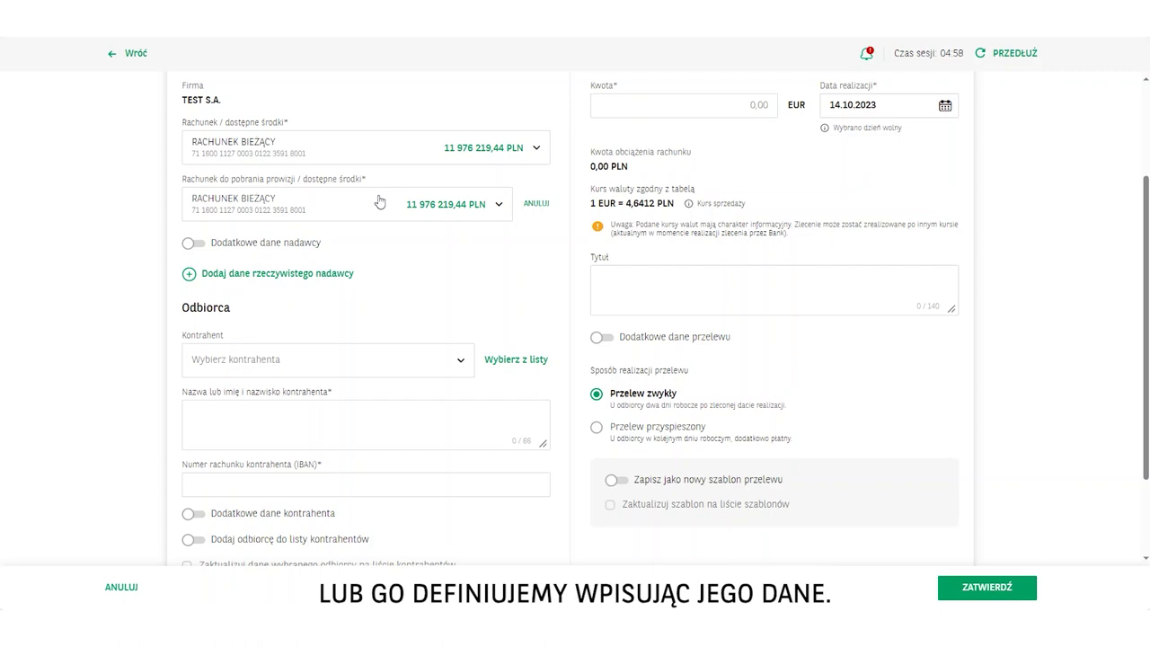
left_click(342, 359)
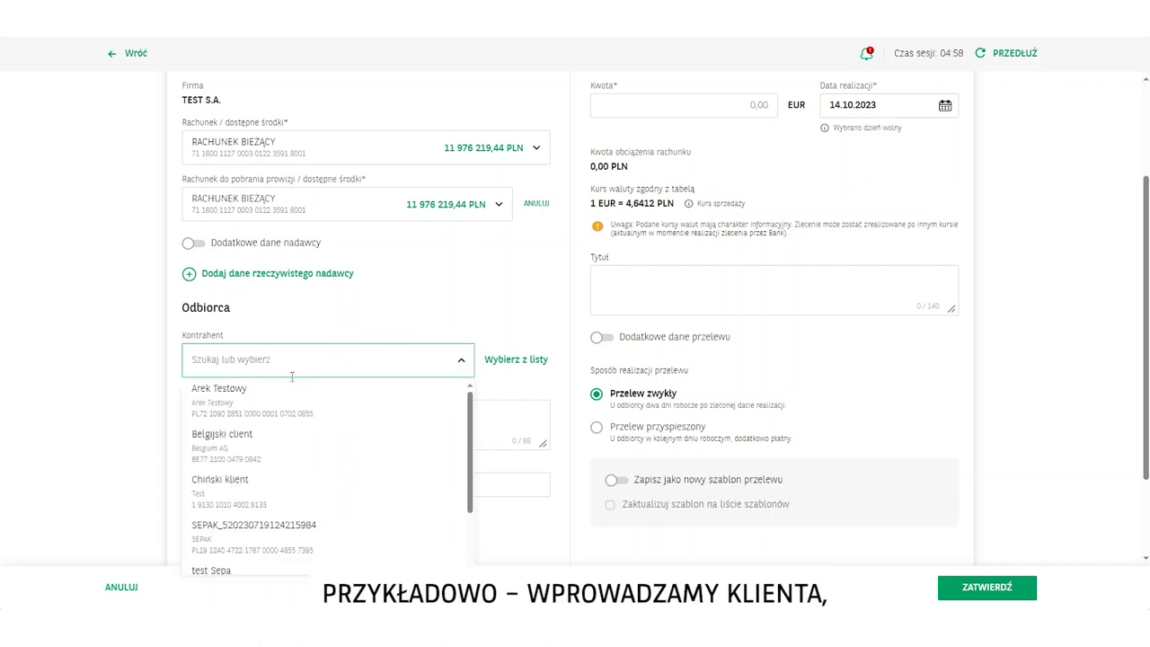
left_click(241, 454)
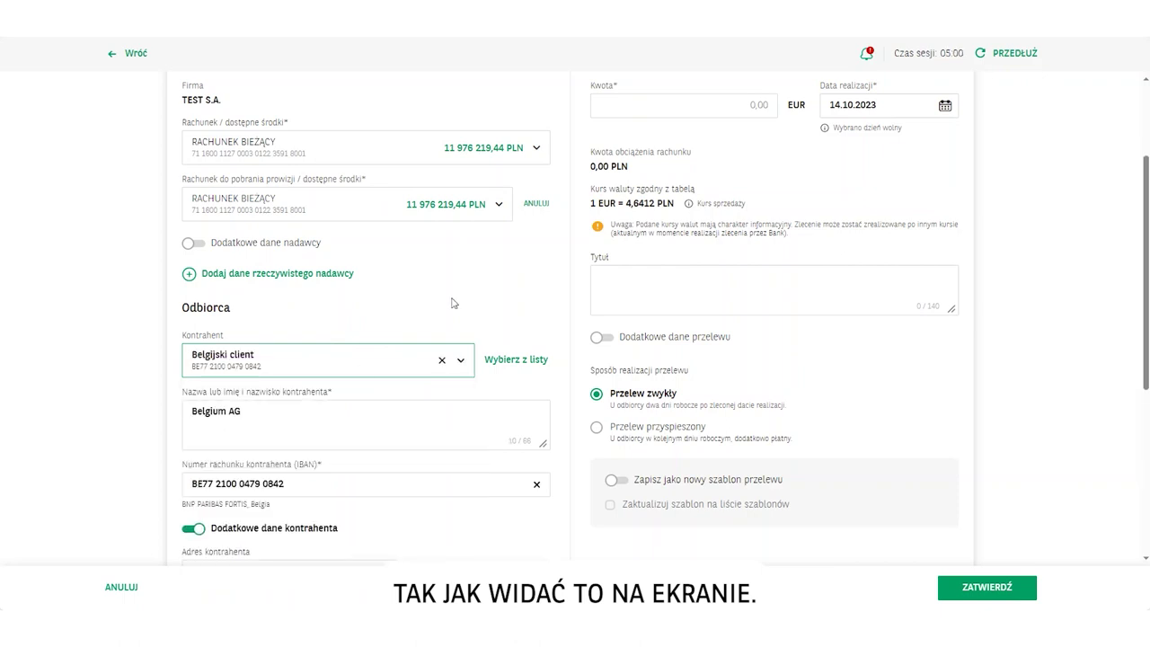
scroll(453, 303, "down", 2)
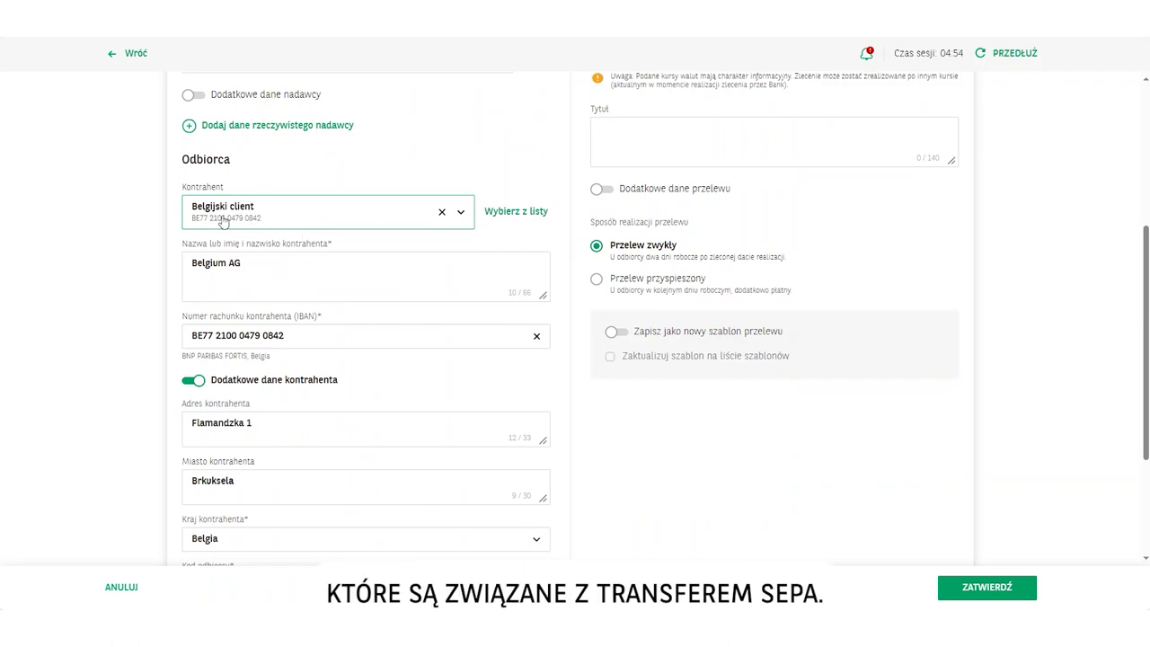
scroll(223, 222, "down", 3)
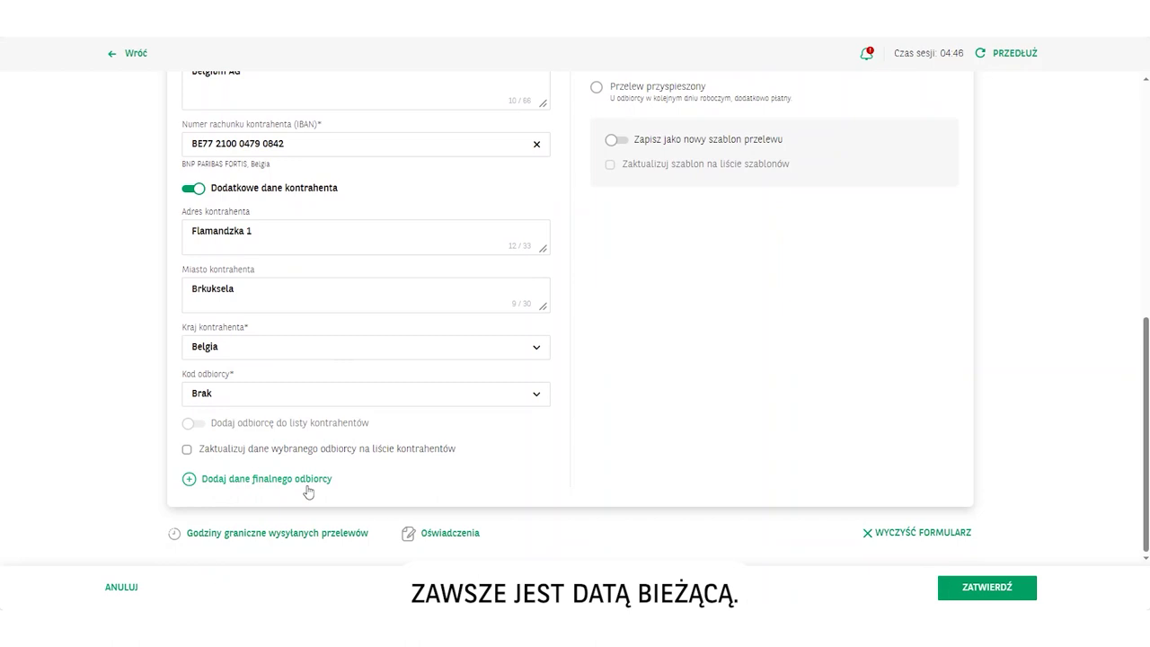
scroll(350, 422, "up", 7)
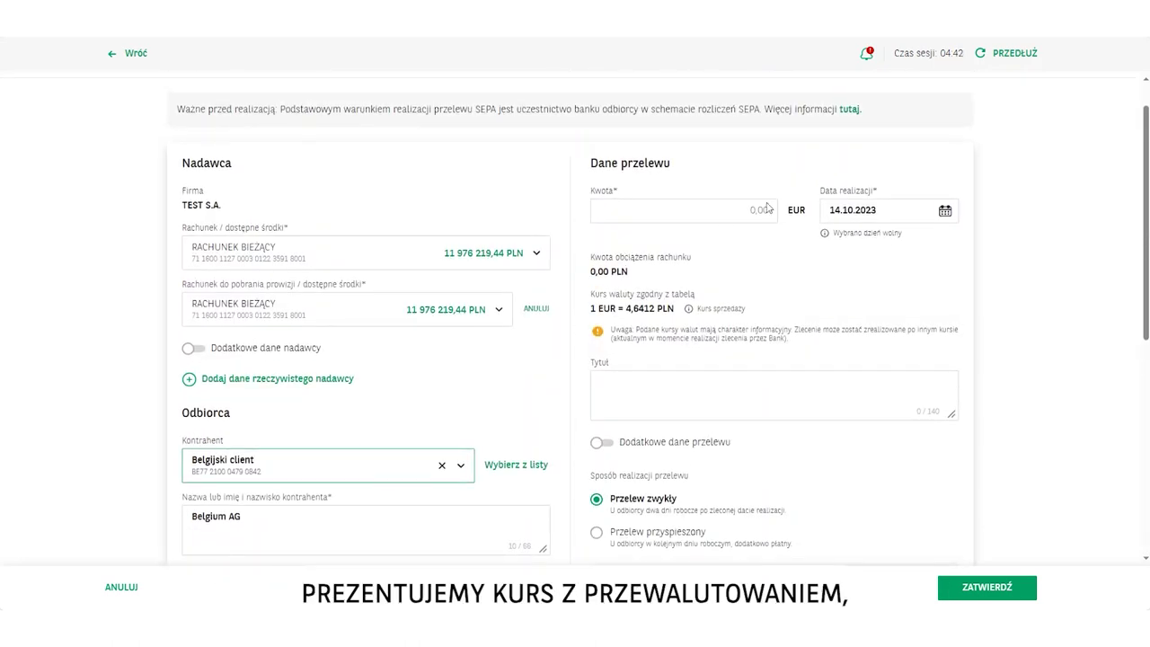
Enter amount 5555 and title 'opis' for the SEPA transfer
left_click(769, 210)
type("5555")
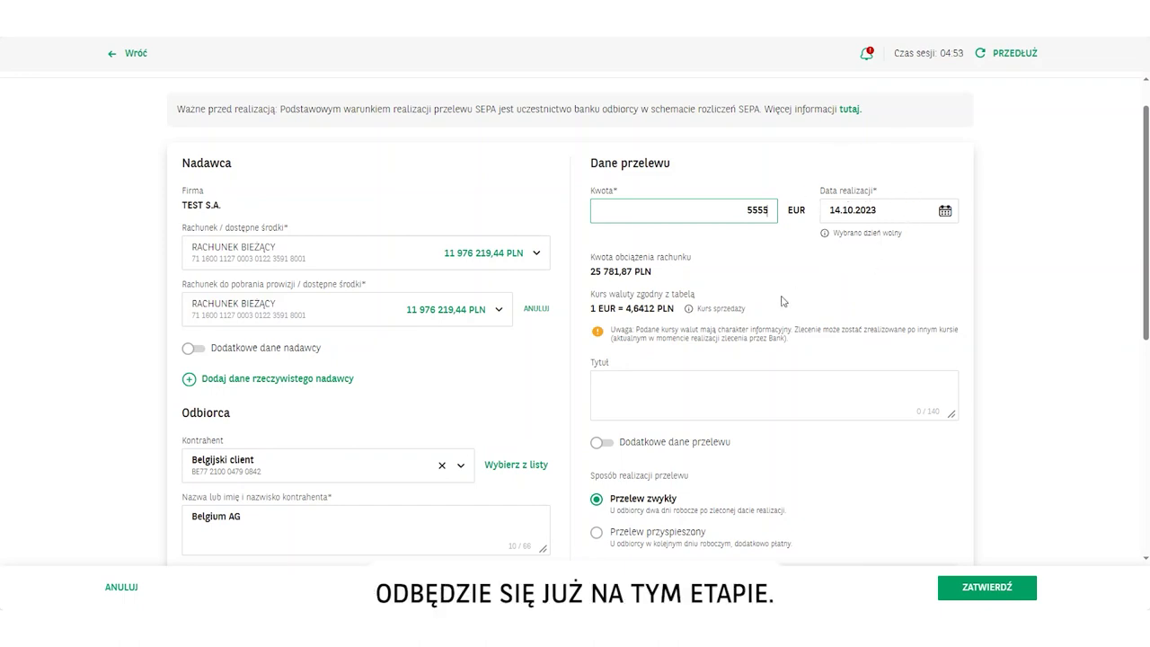
left_click(678, 383)
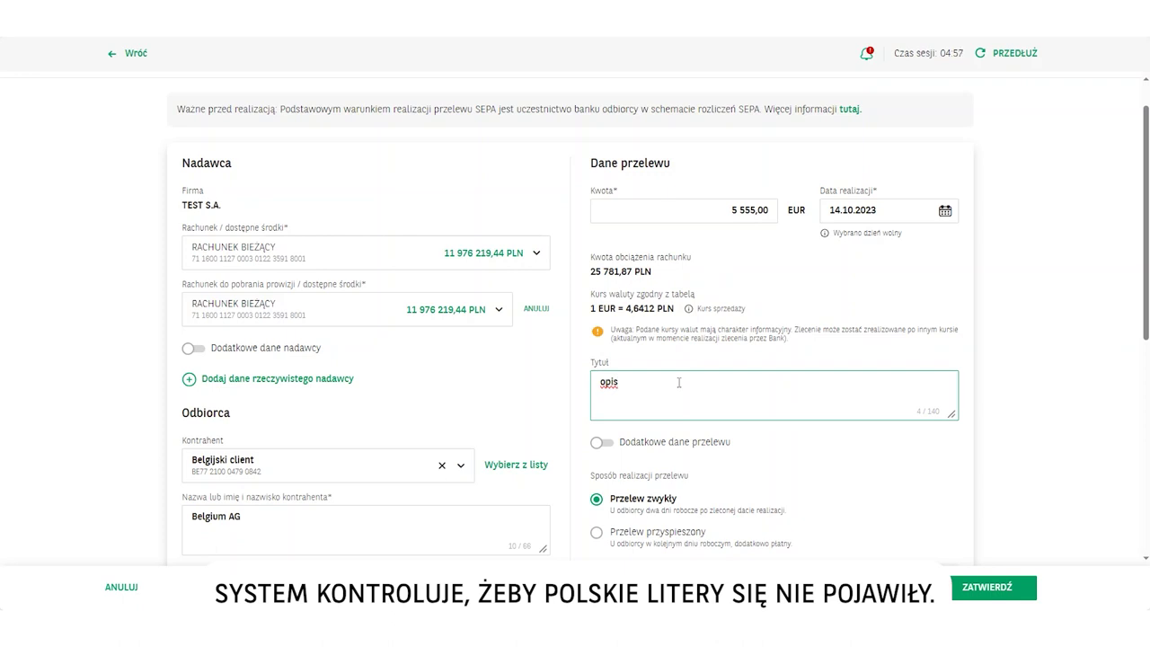
type("opis")
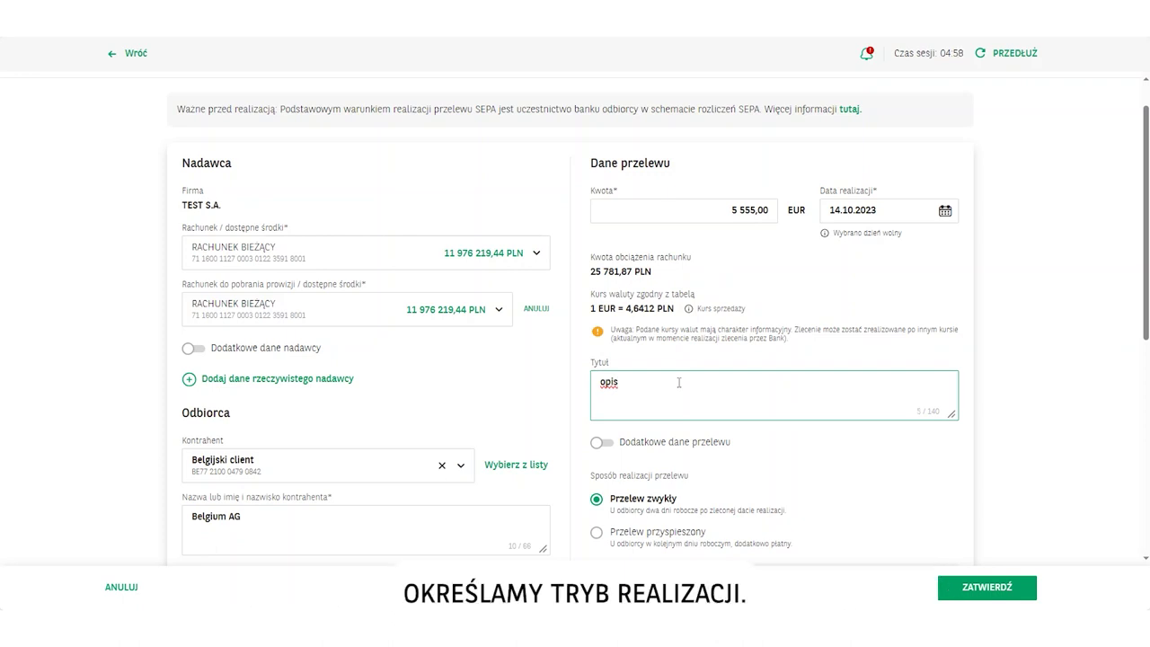
Toggle Dodatkowe dane przelewu on and off, then submit the SEPA transfer
scroll(678, 383, "down", 3)
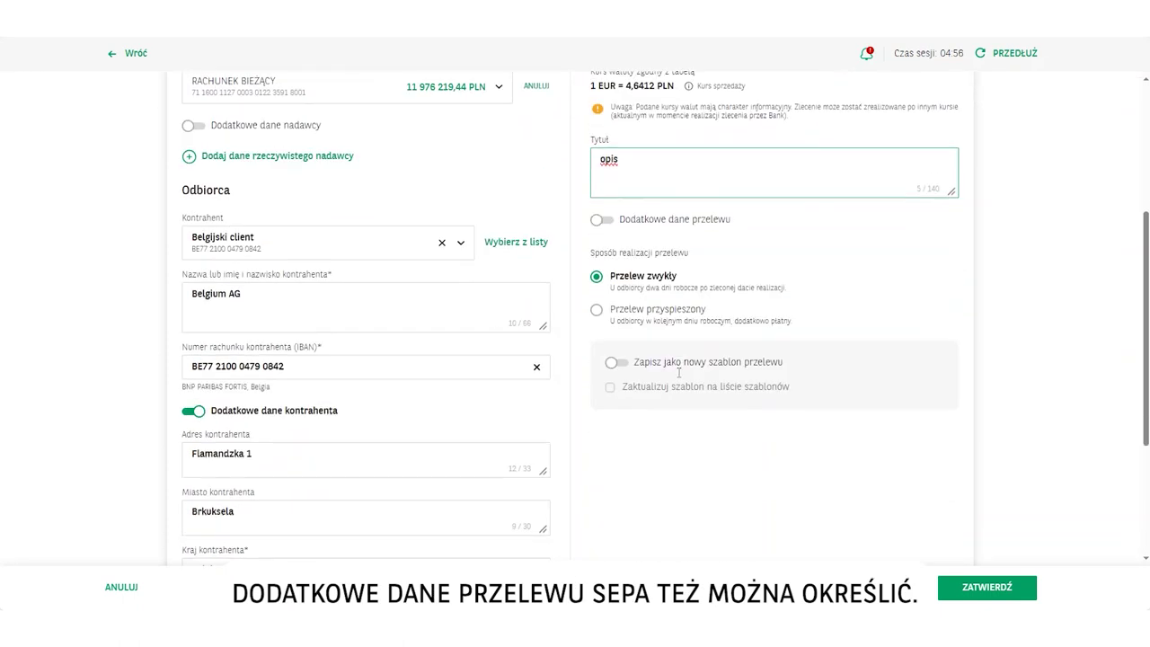
left_click(609, 224)
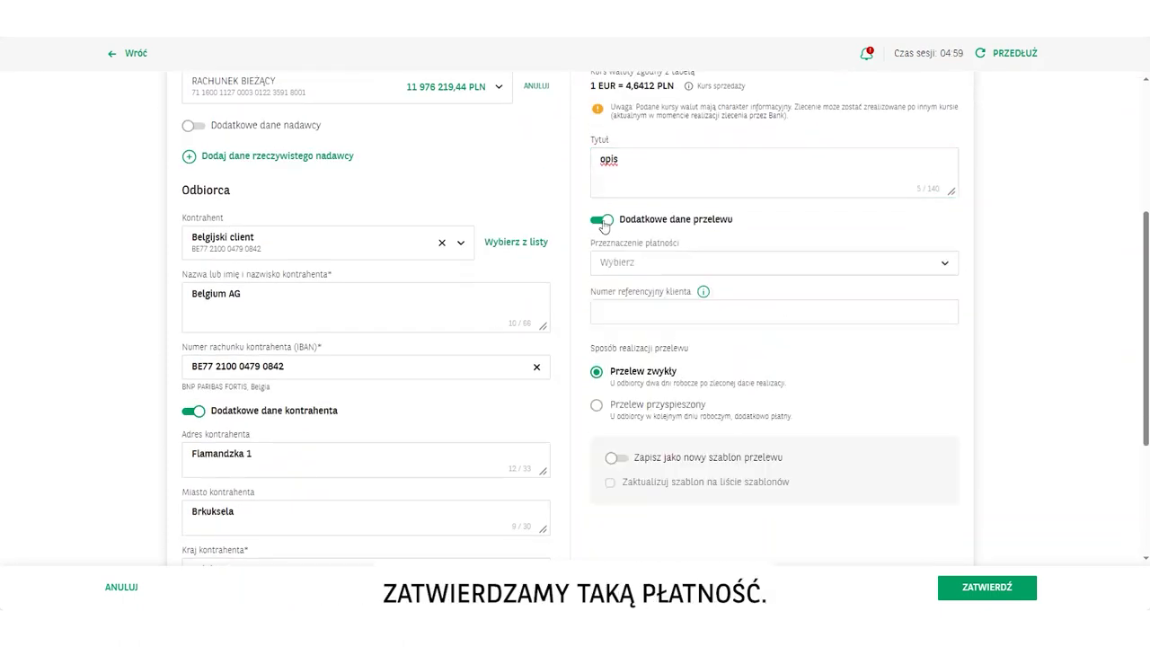
left_click(600, 223)
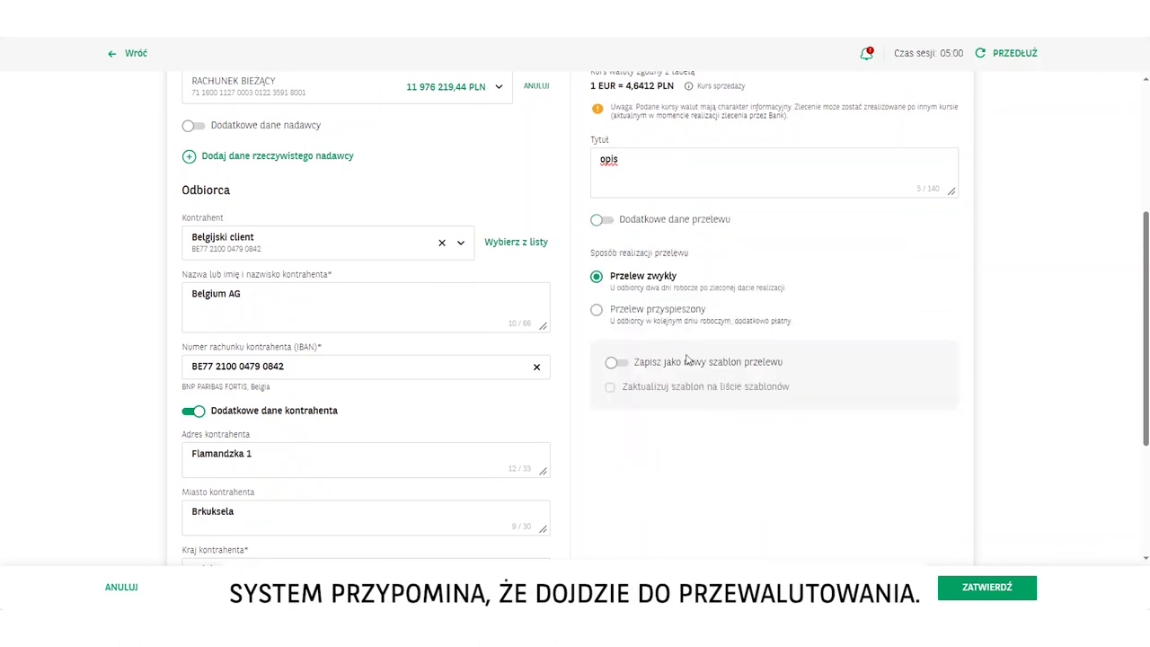
left_click(995, 590)
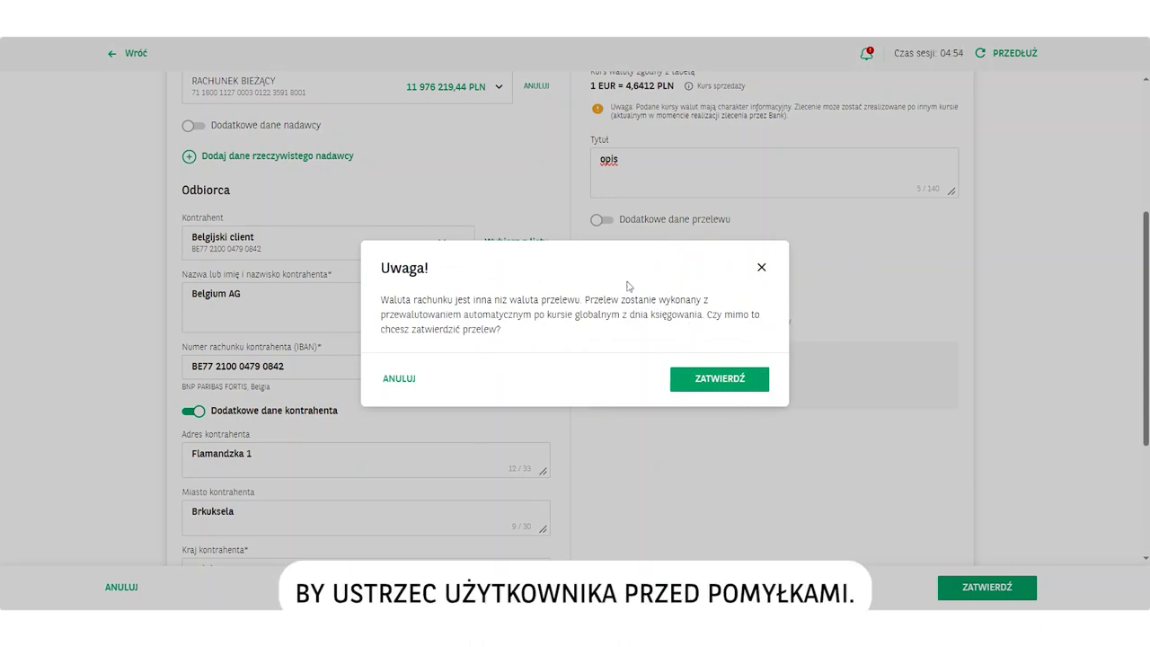
Accept the currency conversion, review the 5 555,00 EUR summary, and return to Przelewy
left_click(723, 381)
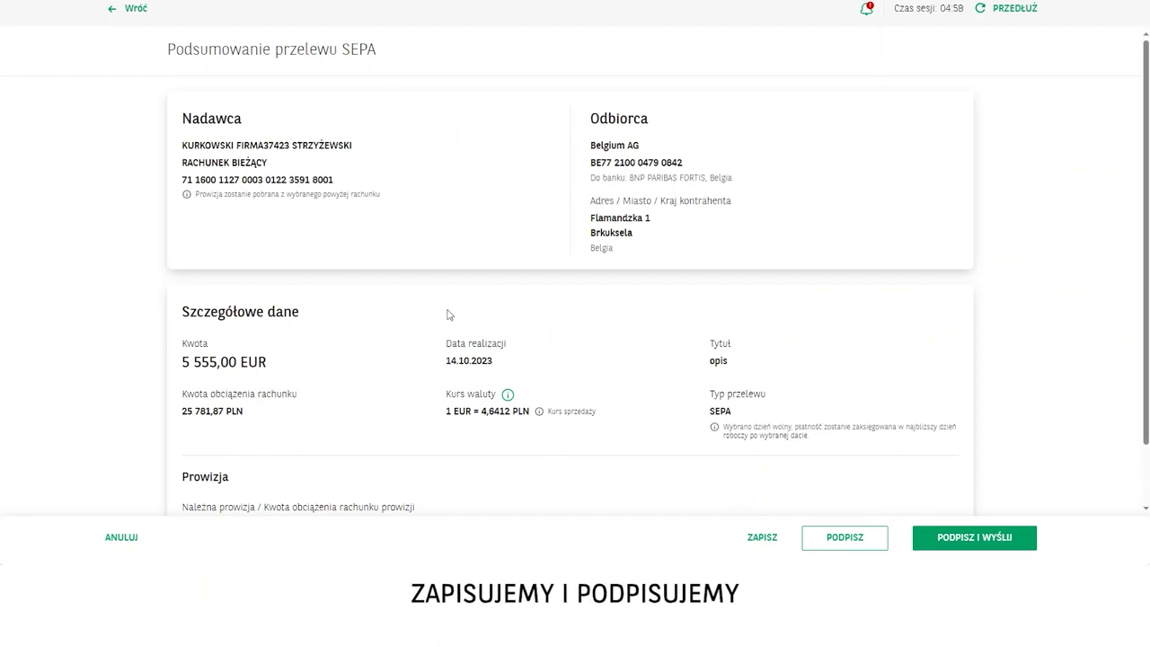
scroll(783, 443, "down", 1)
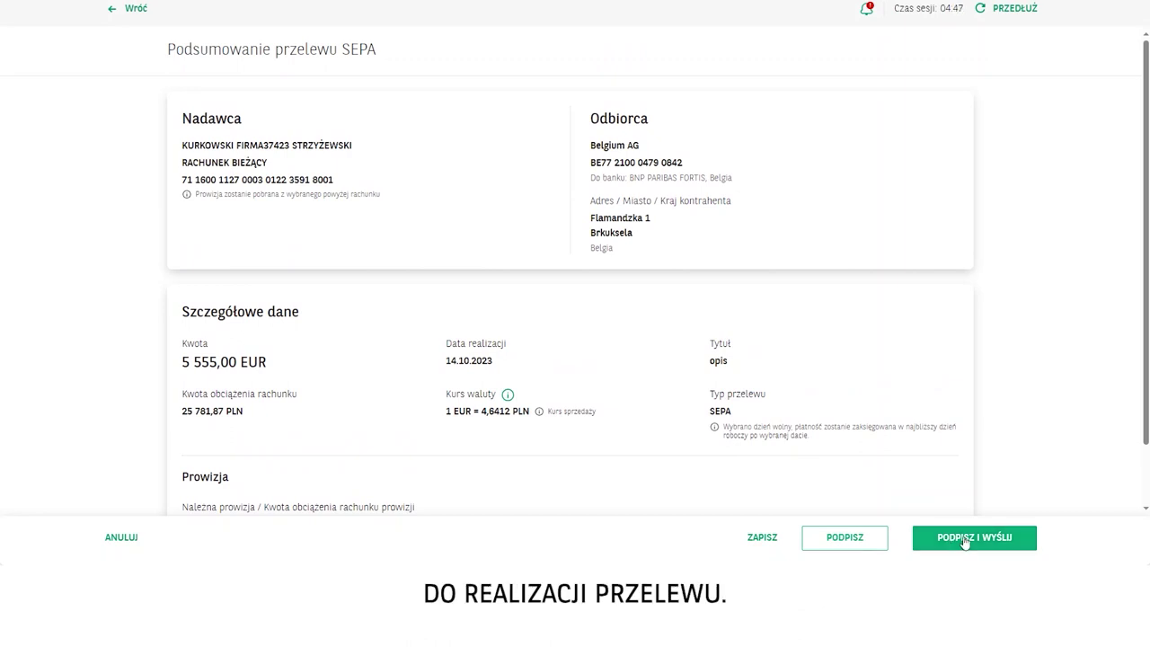
left_click(112, 11)
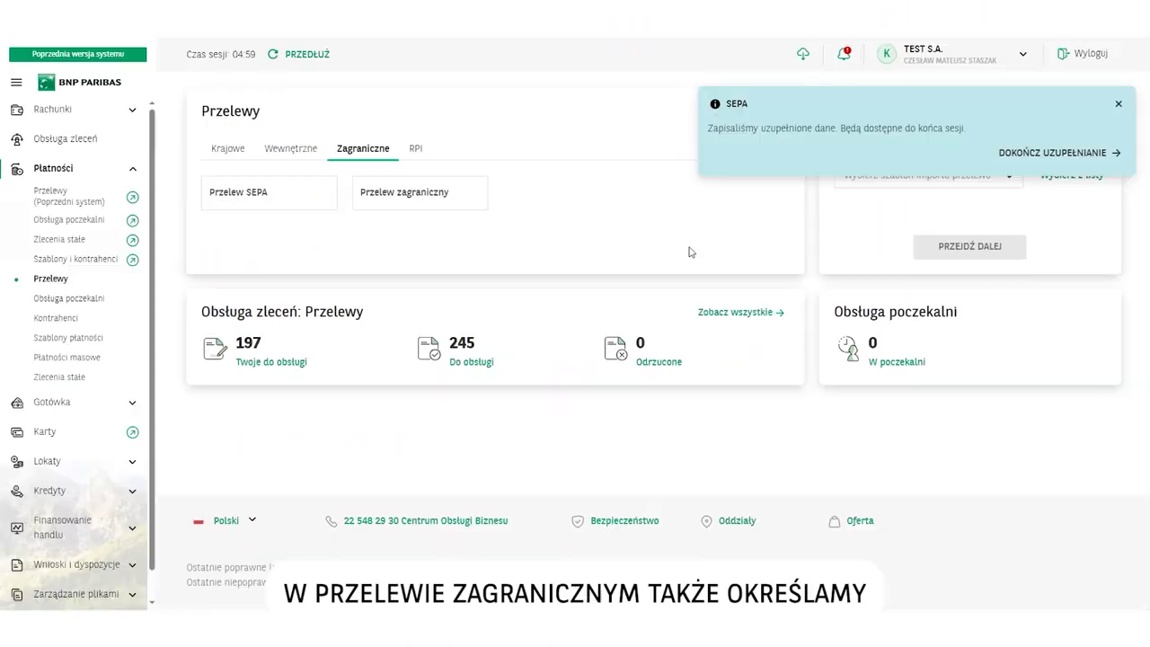
Start a Przelew zagraniczny debiting the current PLN account RACHUNEK BIEŻĄCY
left_click(397, 196)
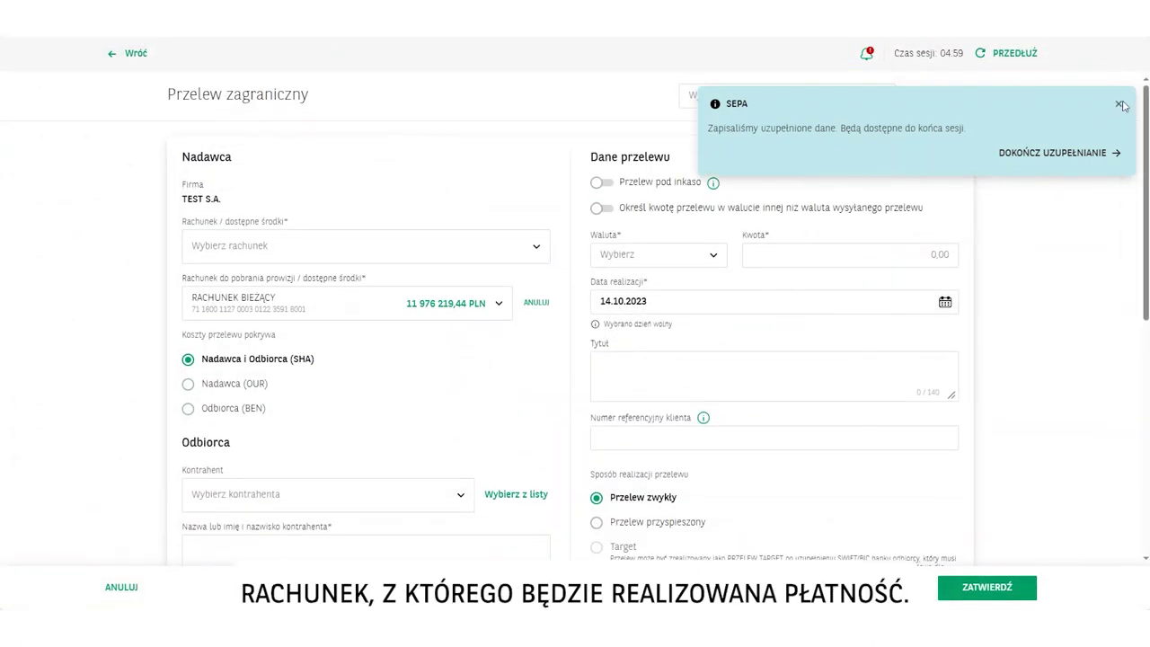
left_click(1118, 104)
left_click(284, 245)
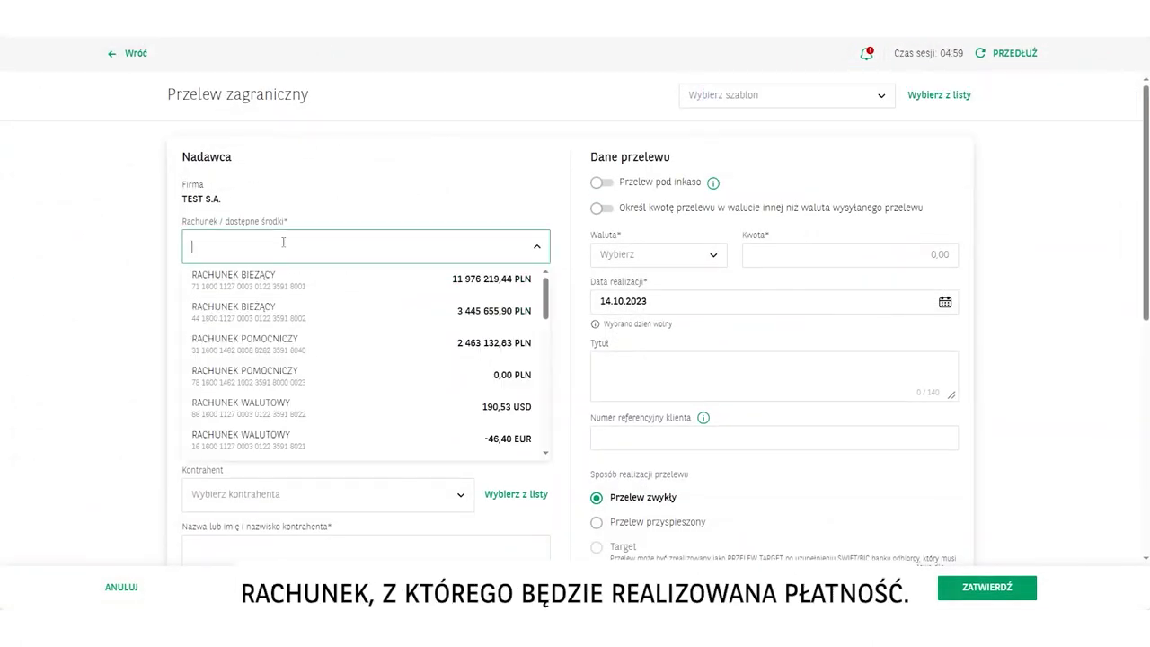
left_click(262, 293)
scroll(312, 260, "down", 2)
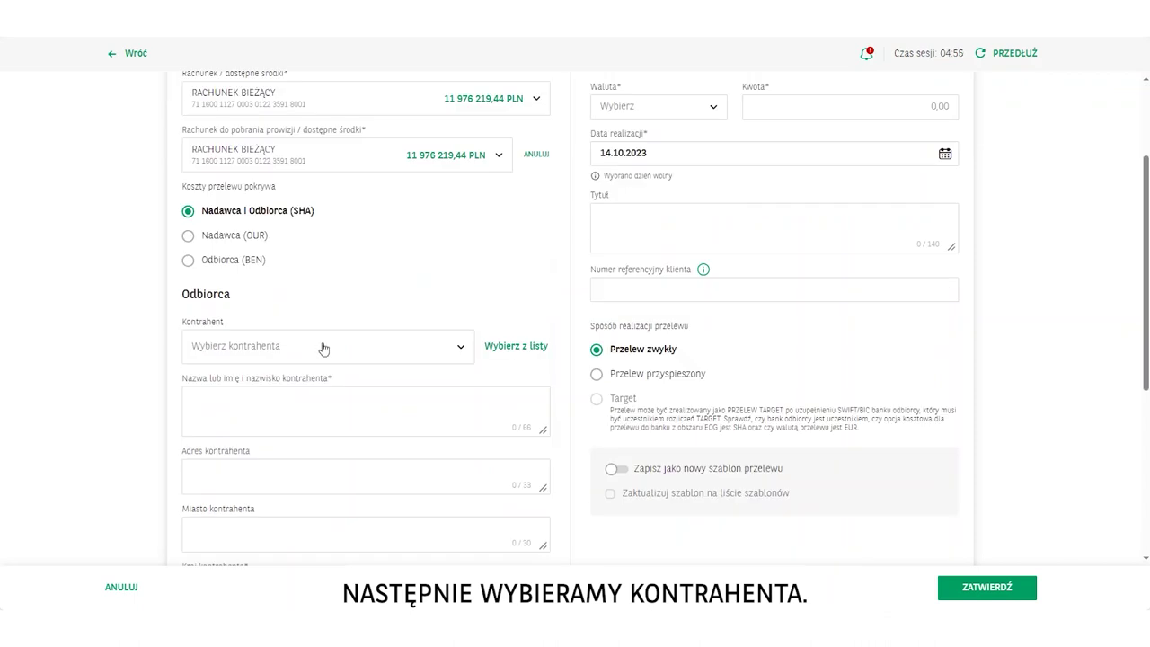
scroll(321, 344, "up", 2)
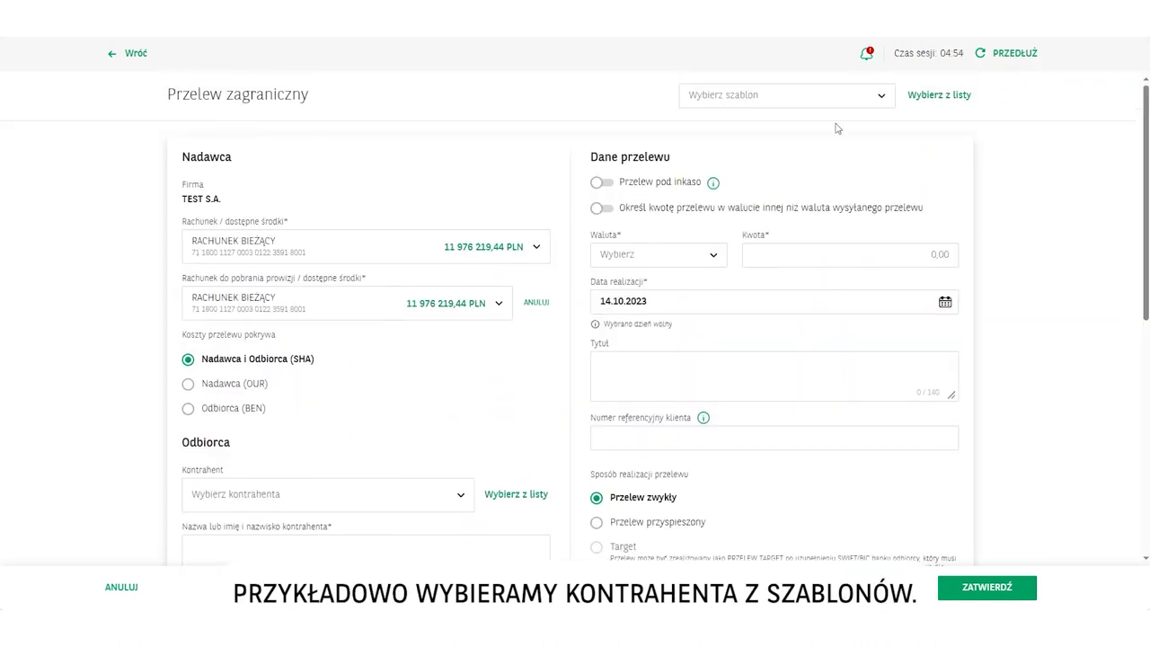
Apply the test cnaps template: 1,00 CNY to a Chinese recipient, titled 02114
left_click(876, 95)
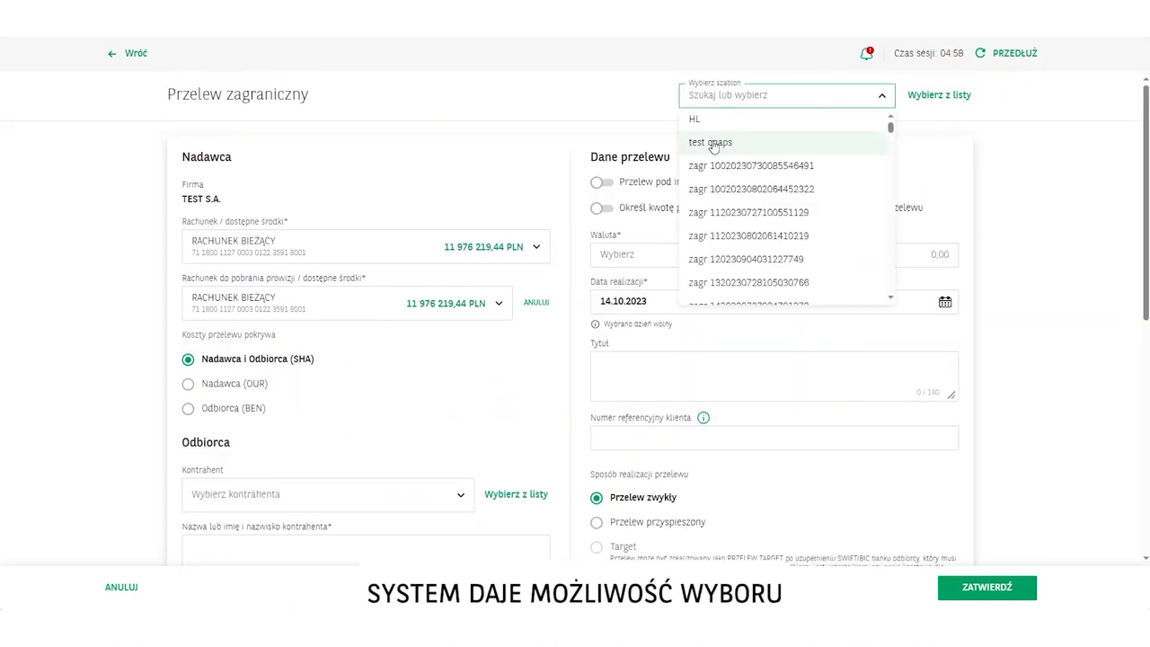
left_click(709, 143)
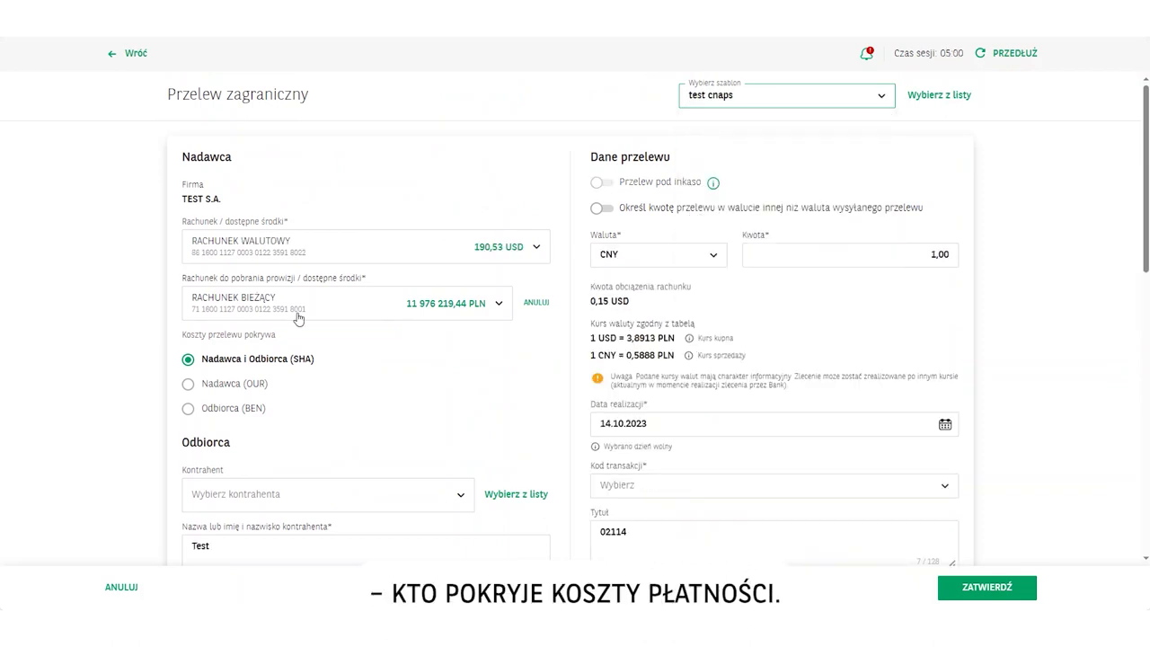
scroll(301, 302, "down", 1)
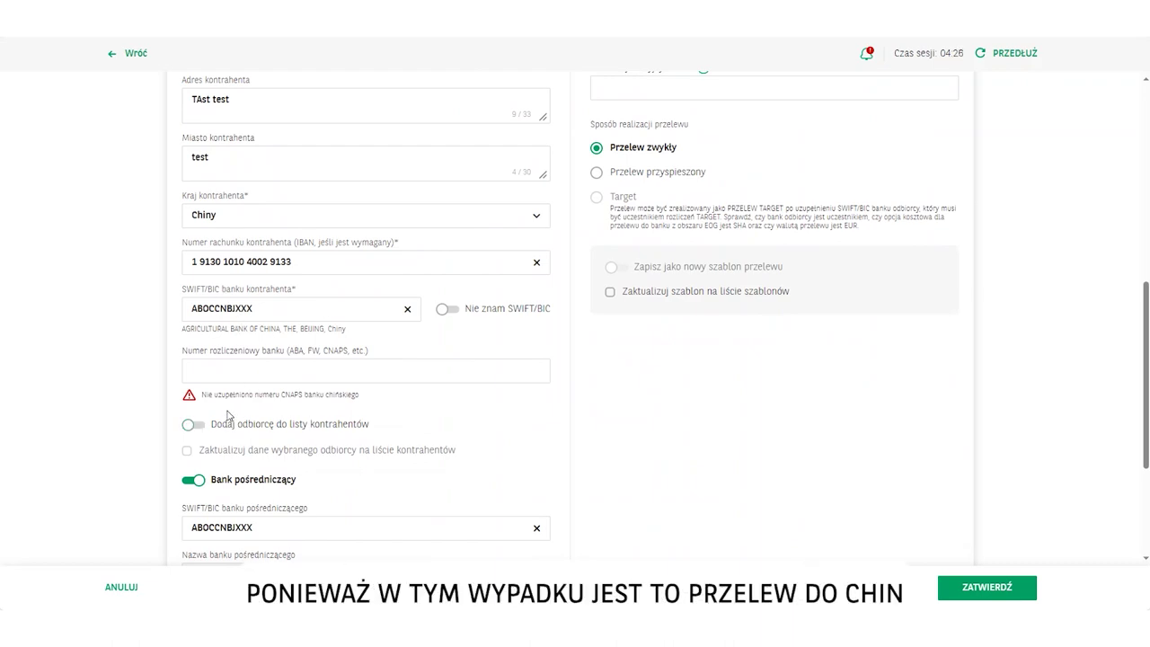
scroll(304, 364, "up", 2)
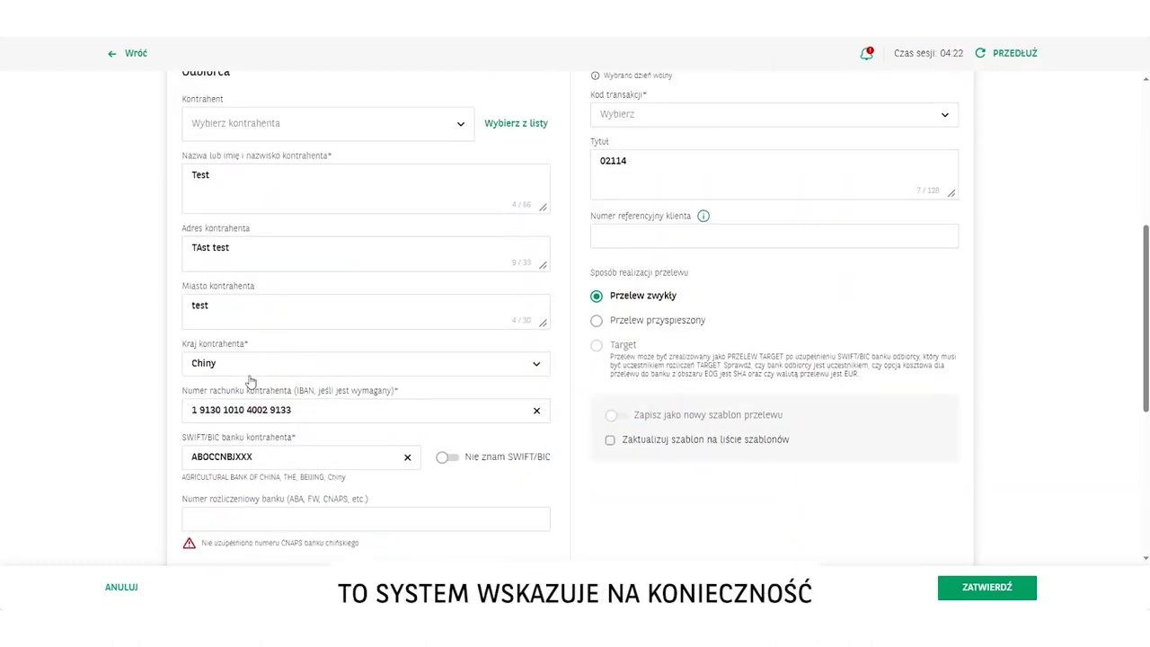
scroll(249, 380, "down", 1)
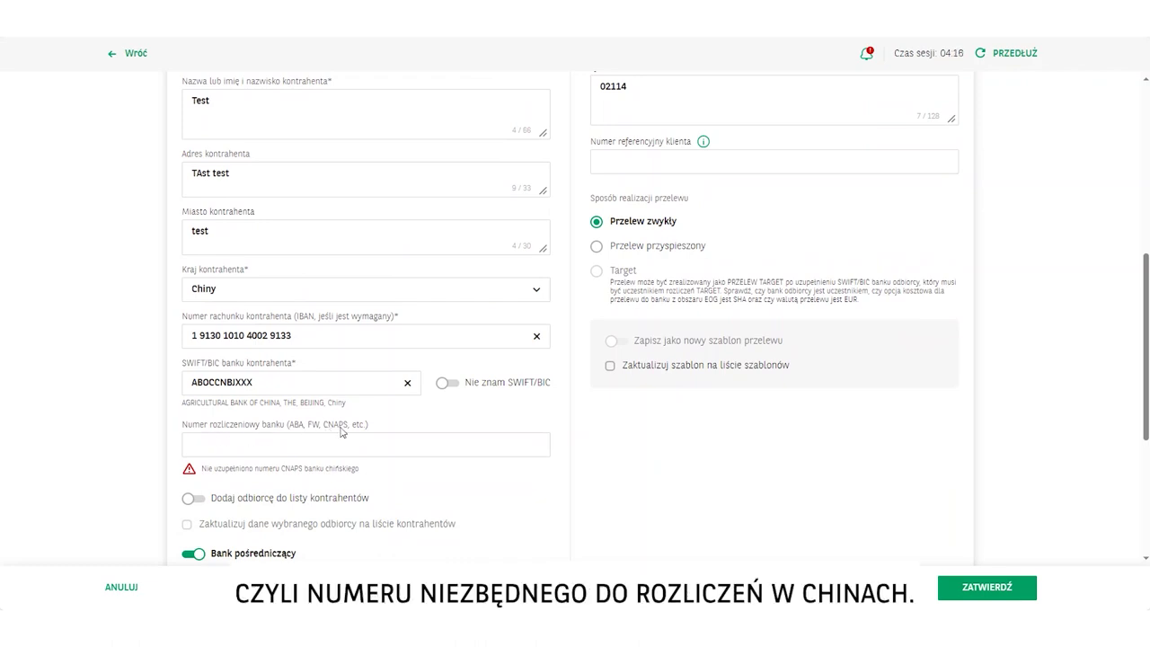
scroll(226, 444, "up", 3)
scroll(225, 445, "up", 3)
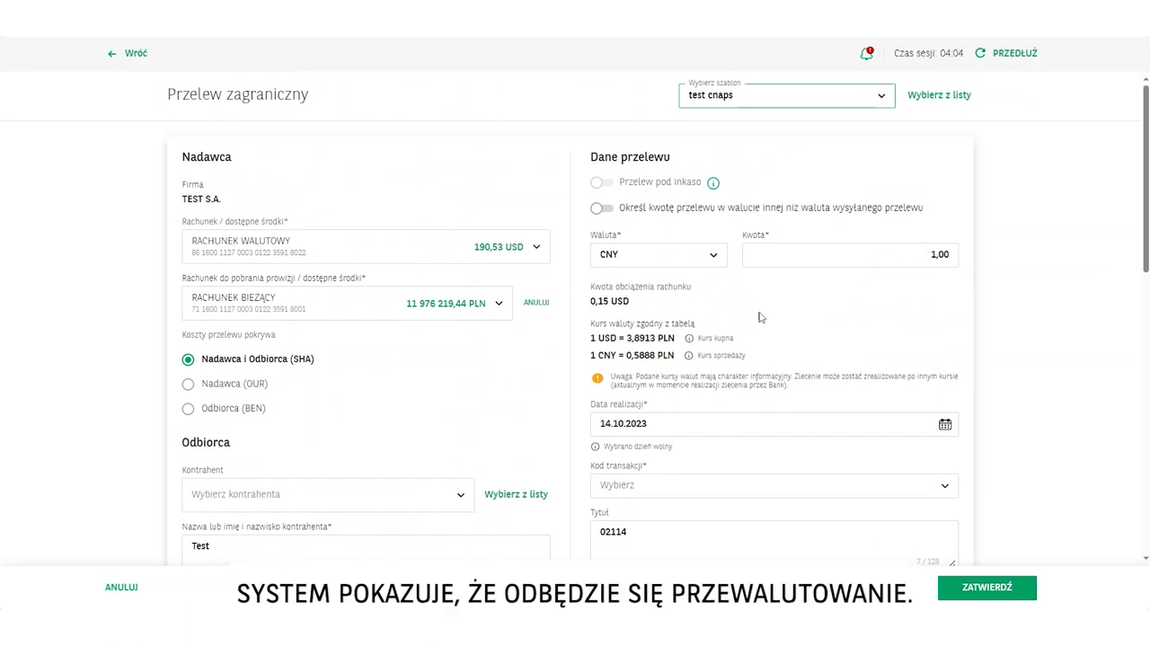
scroll(691, 395, "down", 1)
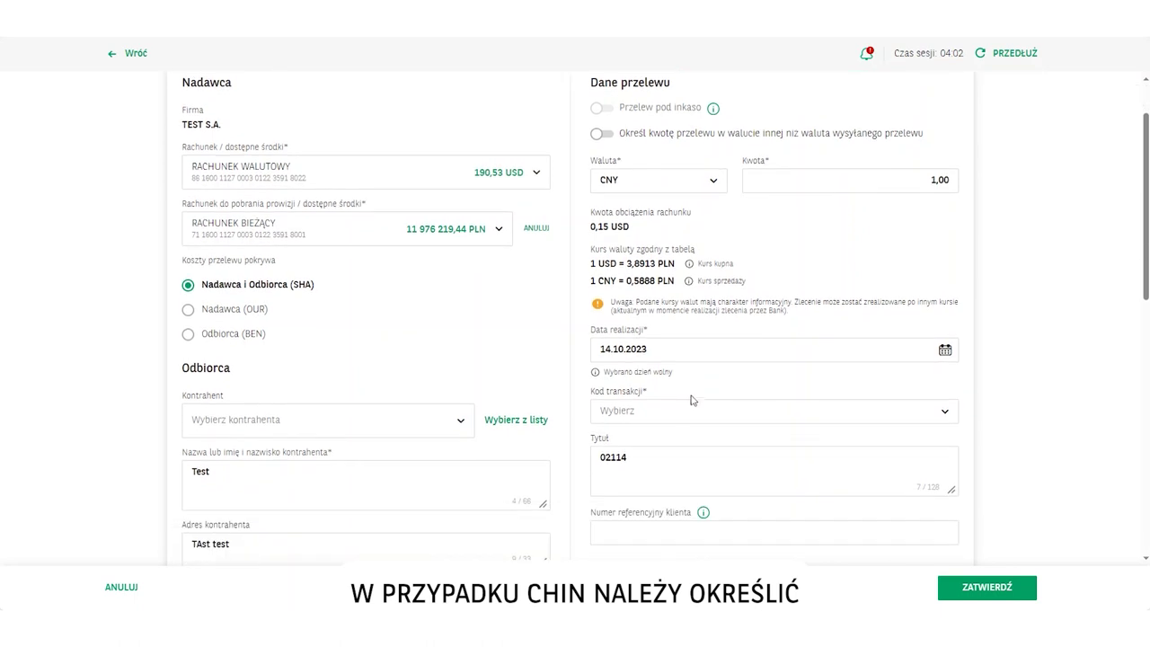
Set transaction code Płatność handlowa and add 'opi' to the transfer title
left_click(688, 414)
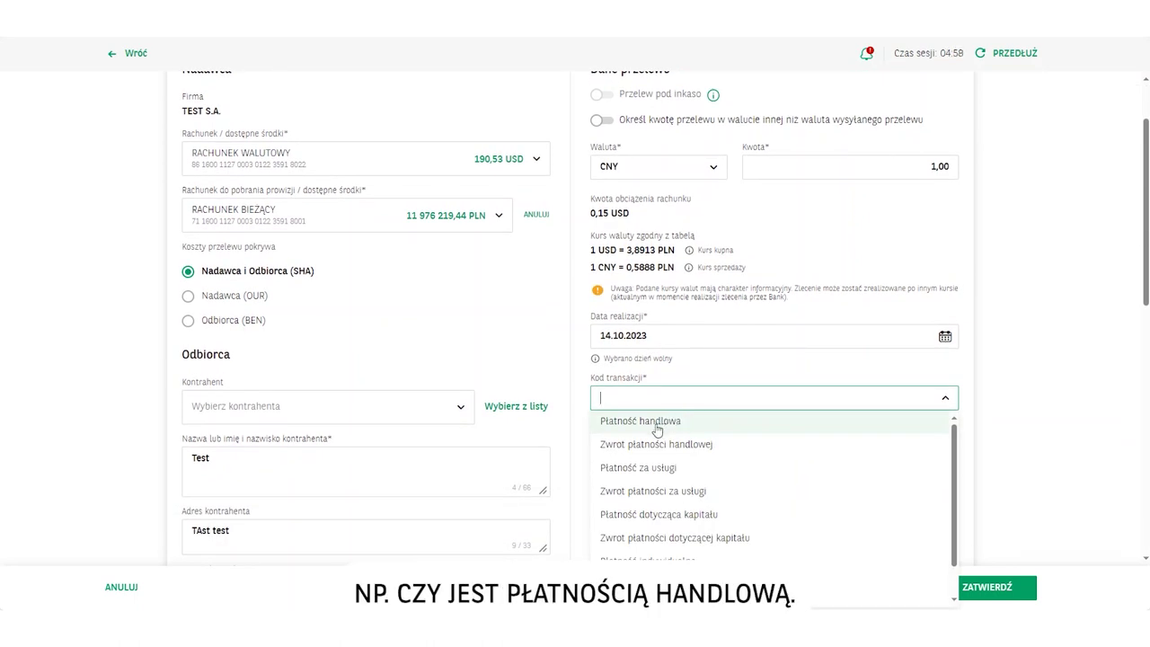
left_click(656, 430)
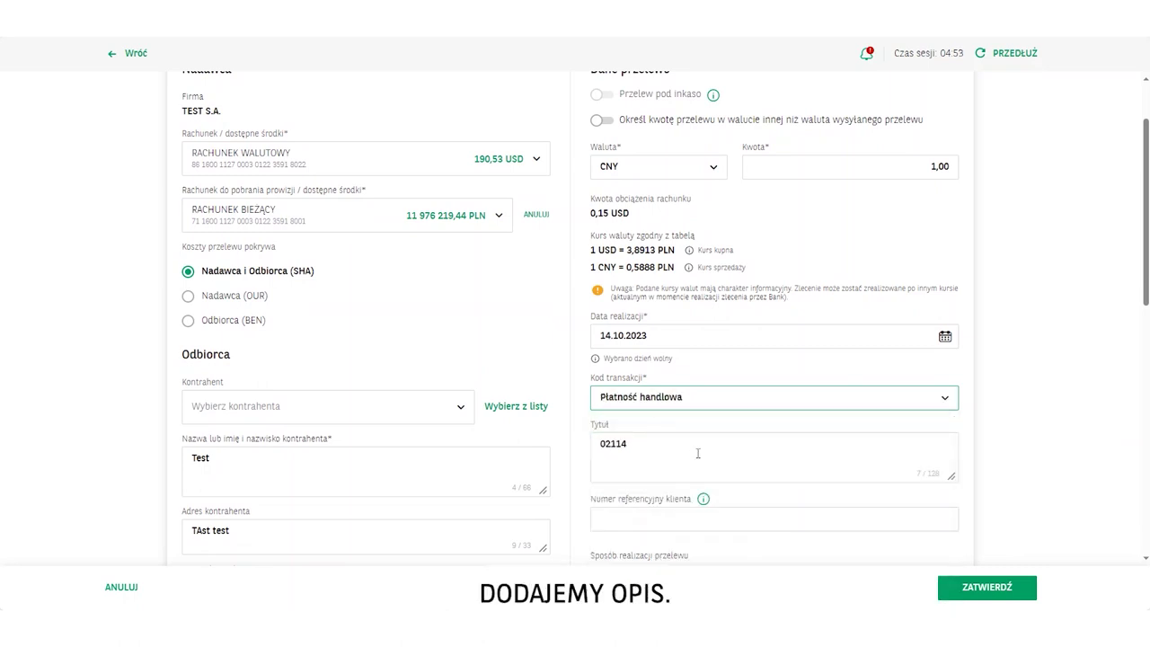
left_click(665, 445)
type("opis")
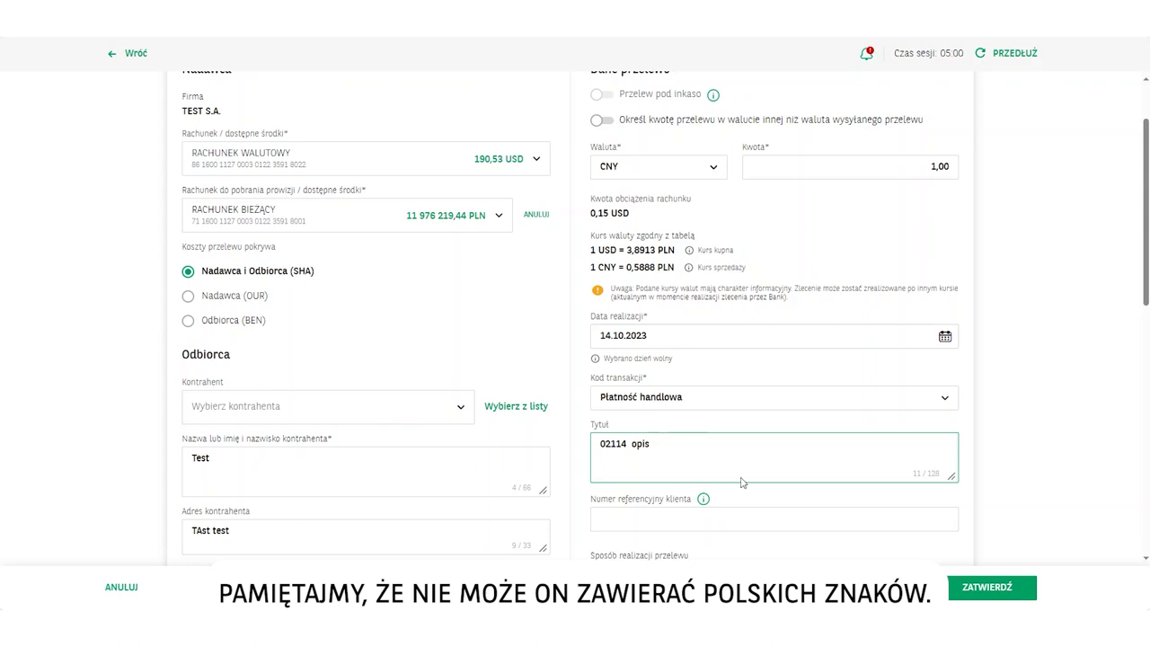
scroll(745, 476, "down", 2)
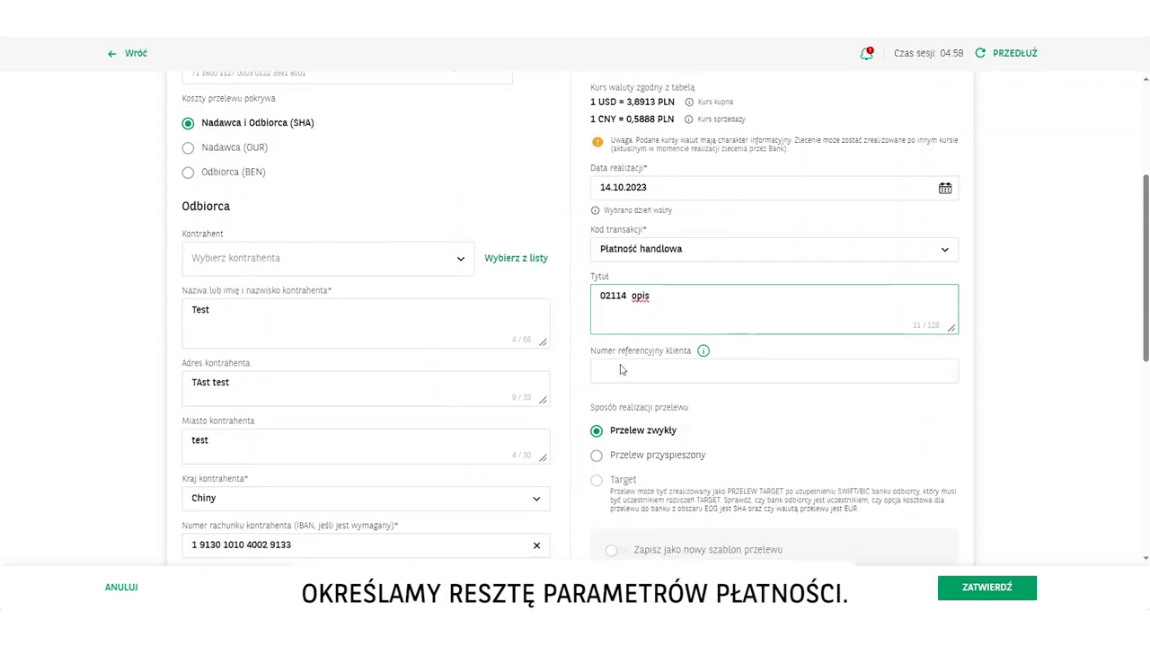
scroll(639, 510, "down", 2)
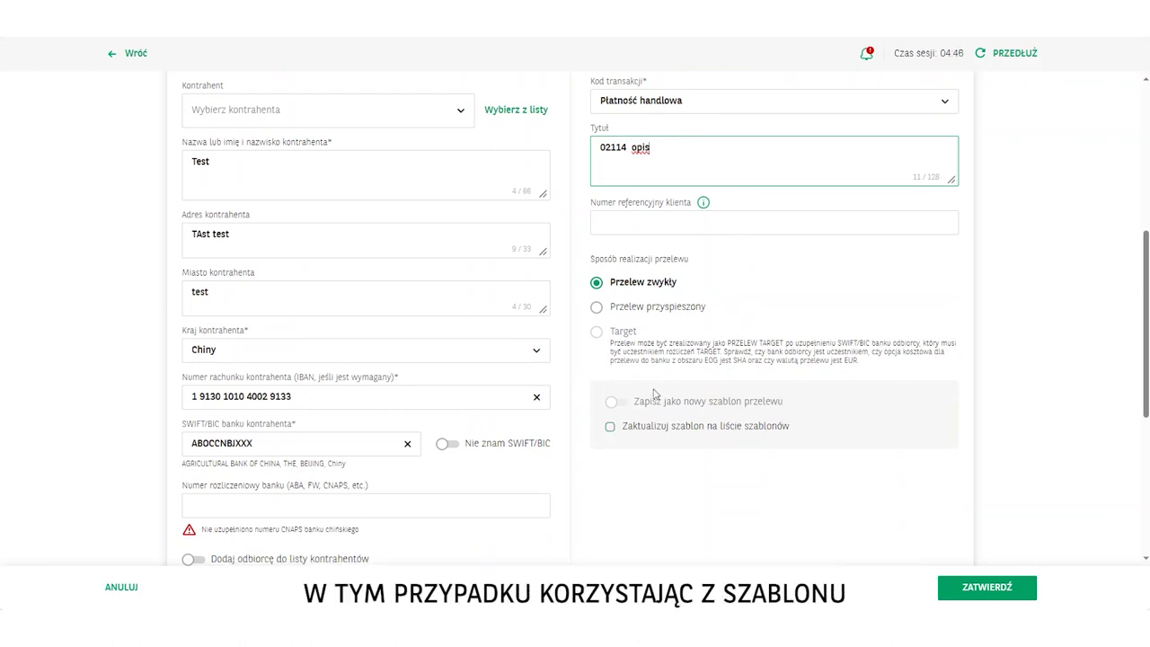
scroll(333, 430, "down", 2)
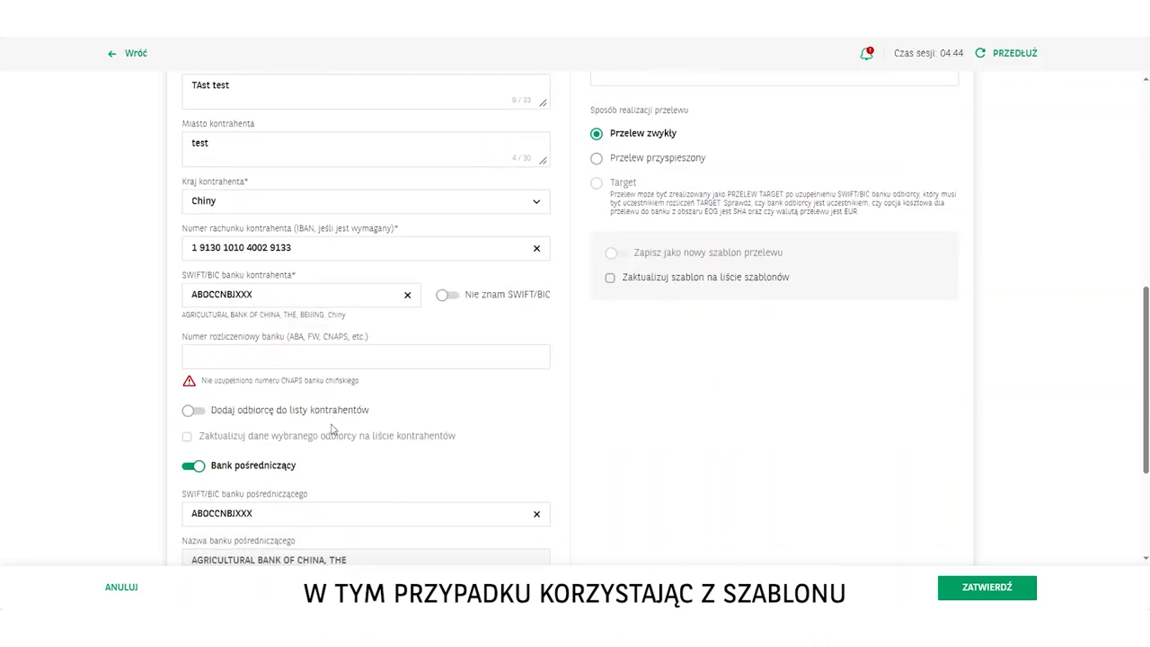
Add the China recipient to the contractor list with short name CNY
left_click(199, 412)
left_click(385, 474)
type("CNY")
Submit the China transfer and accept the currency-conversion warning
scroll(386, 479, "down", 3)
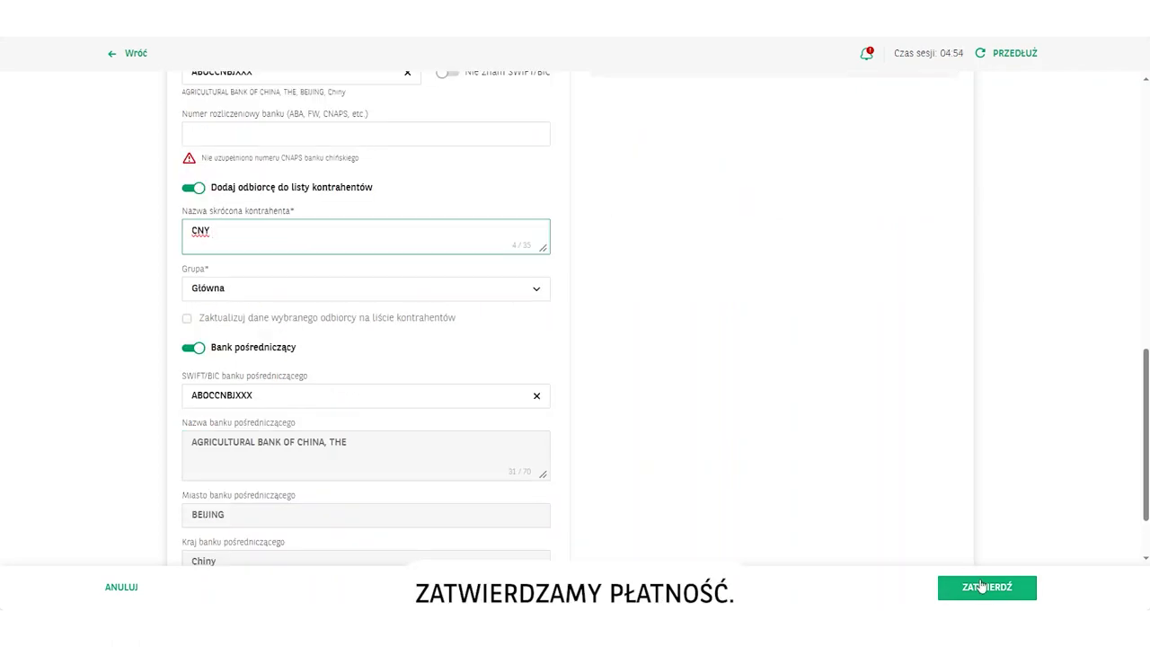
left_click(985, 587)
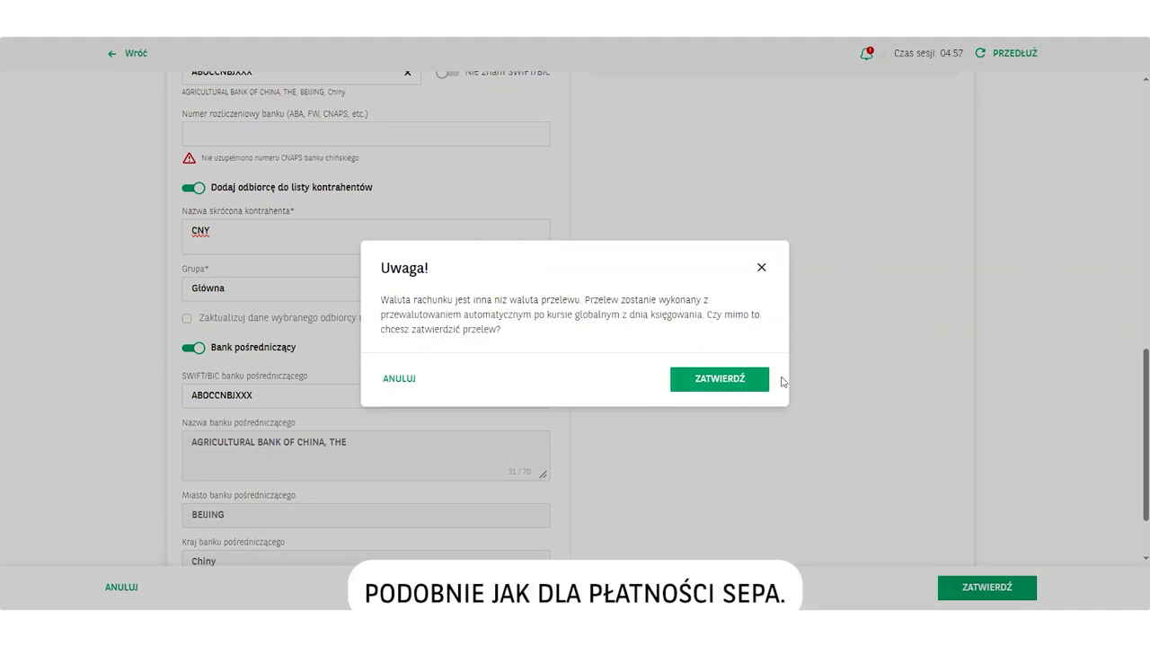
left_click(720, 378)
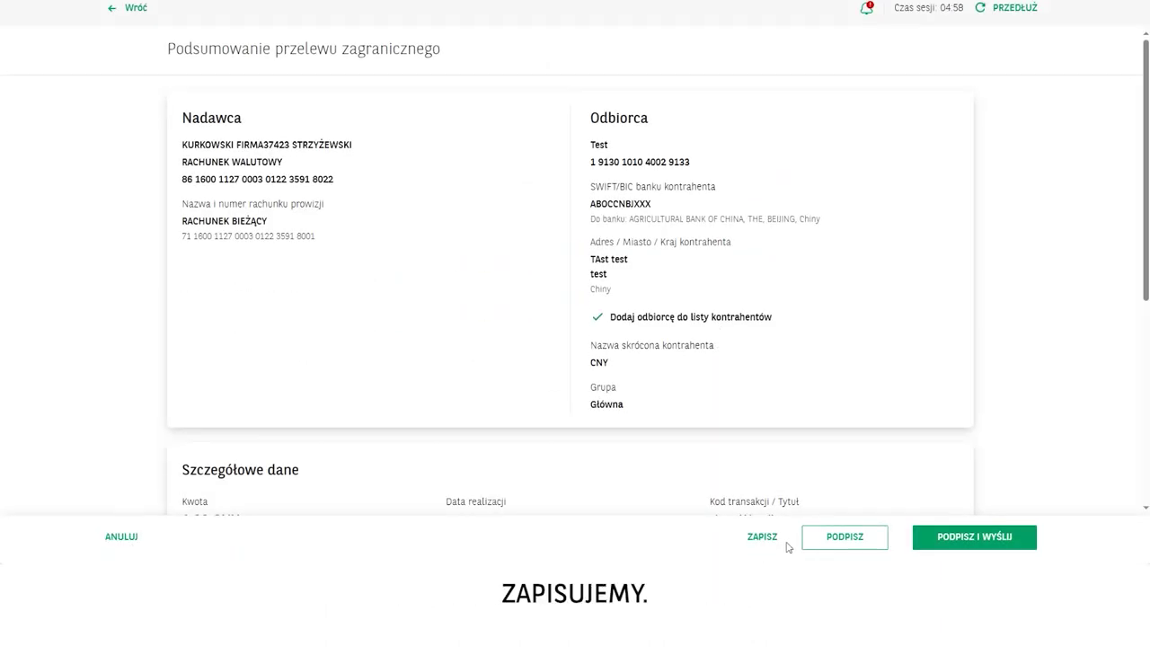
Save the China transfer and sign the new contractor data with the SMS code
left_click(767, 537)
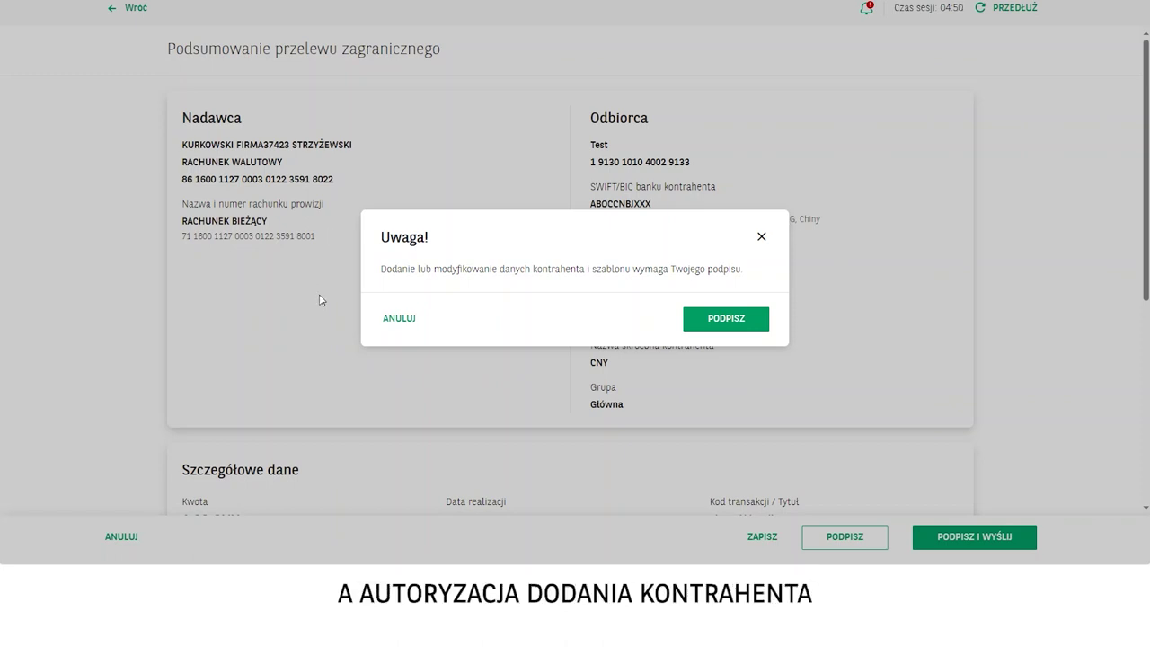
left_click(750, 325)
type("1")
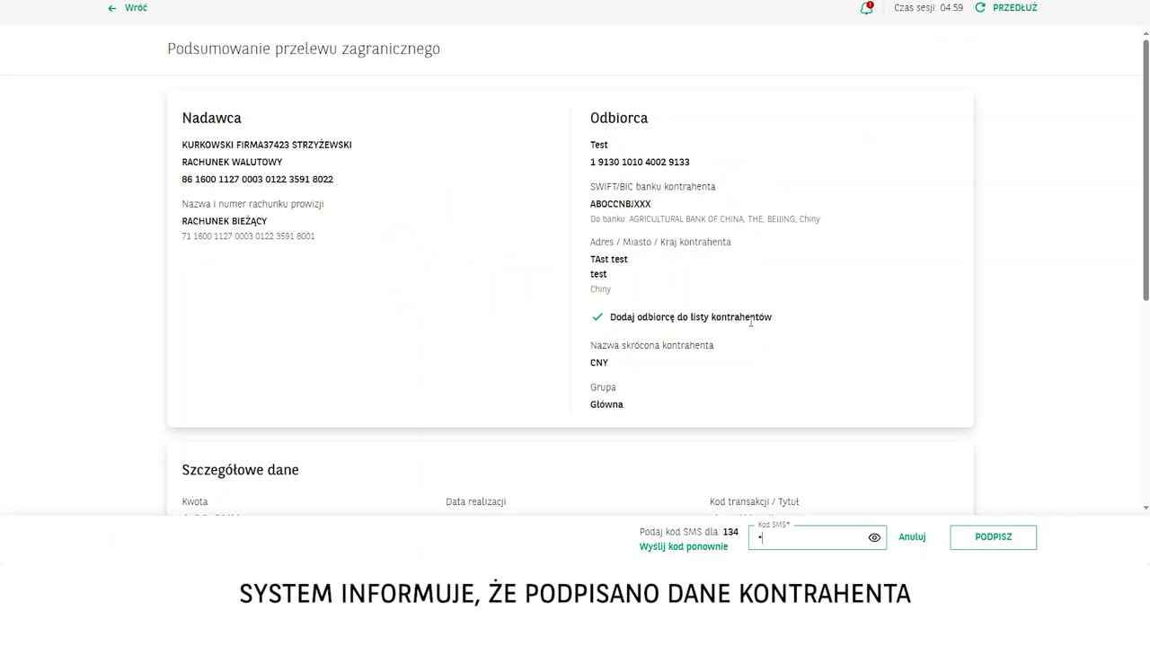
type("23456")
left_click(993, 537)
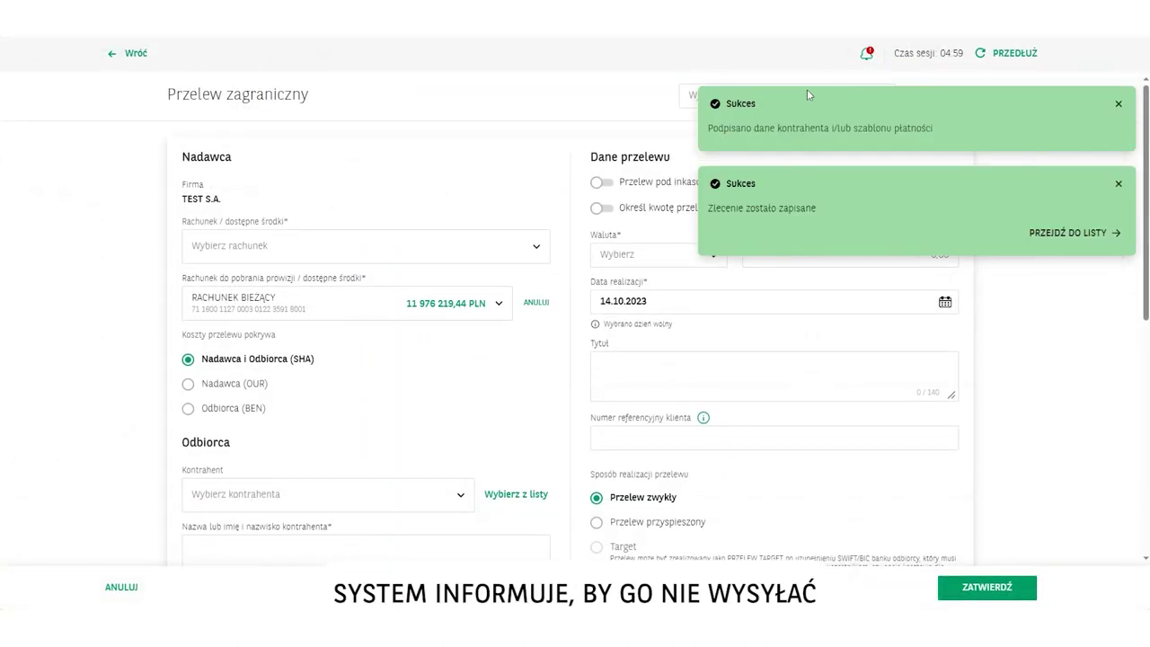
Dismiss both success notices and debit the RACHUNEK BIEŻĄCY account
left_click(1118, 184)
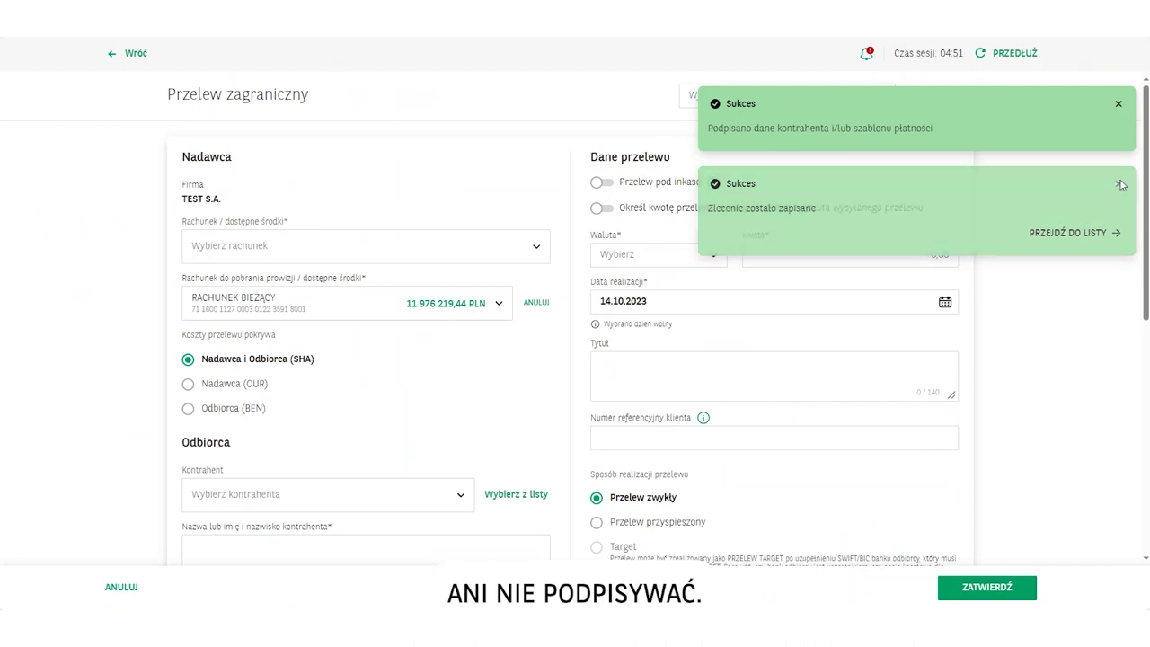
left_click(1119, 105)
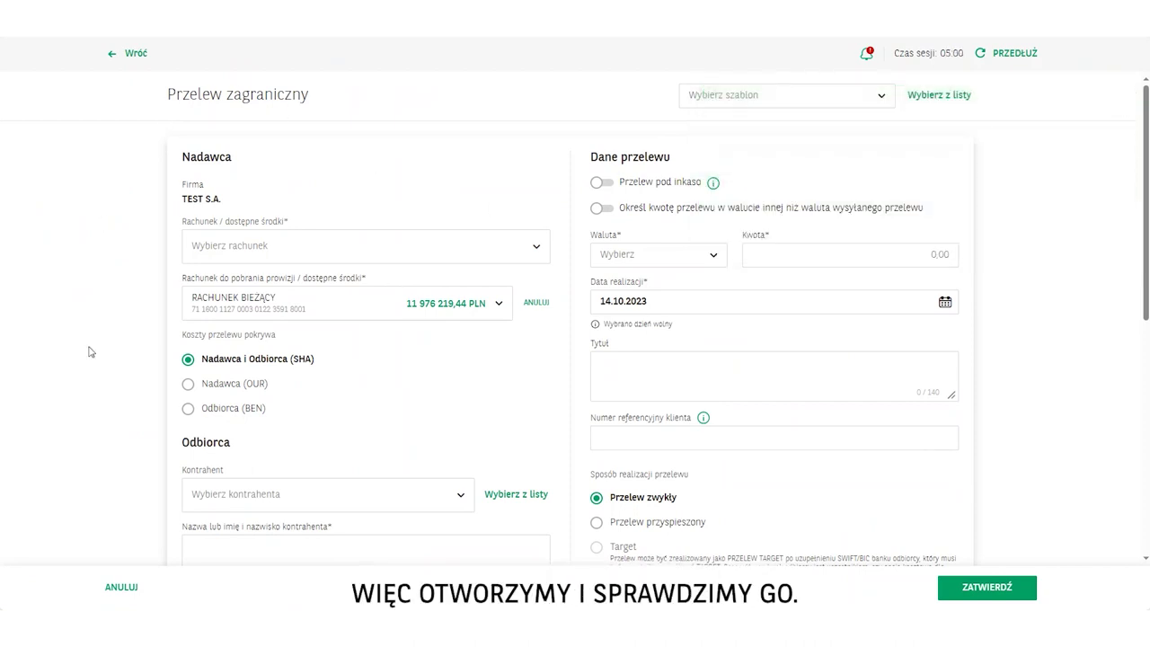
left_click(420, 241)
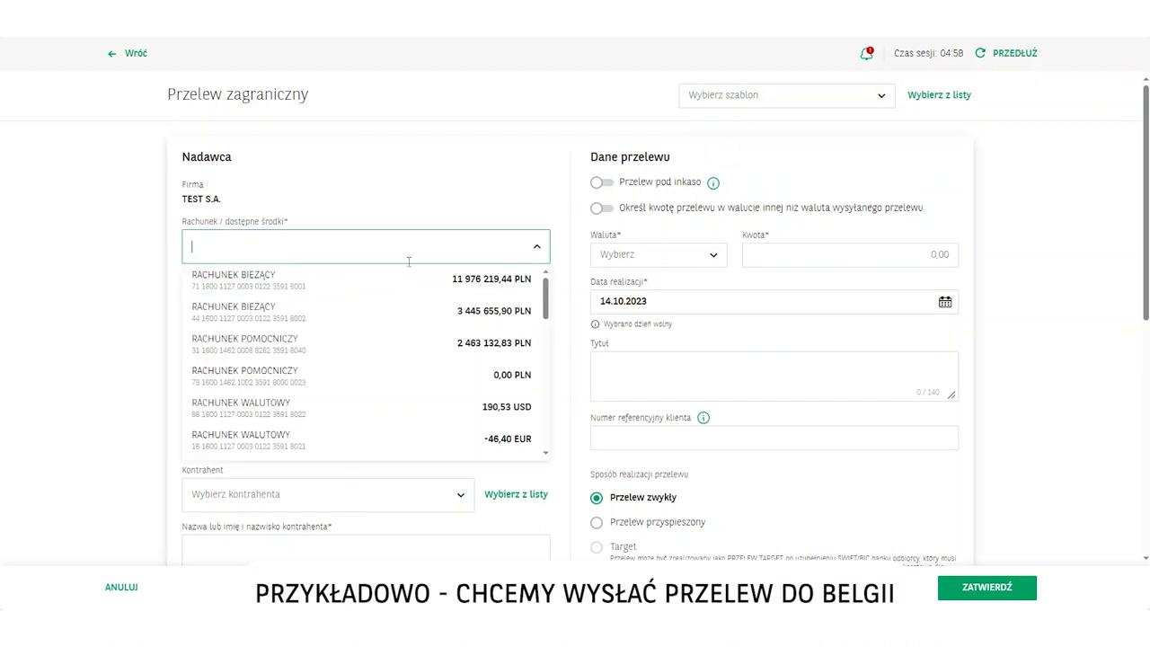
left_click(406, 272)
Choose saved contractor Belgijski client (Belgium AG, SWIFT GEBABEBBXXX) and update its saved details
left_click(281, 497)
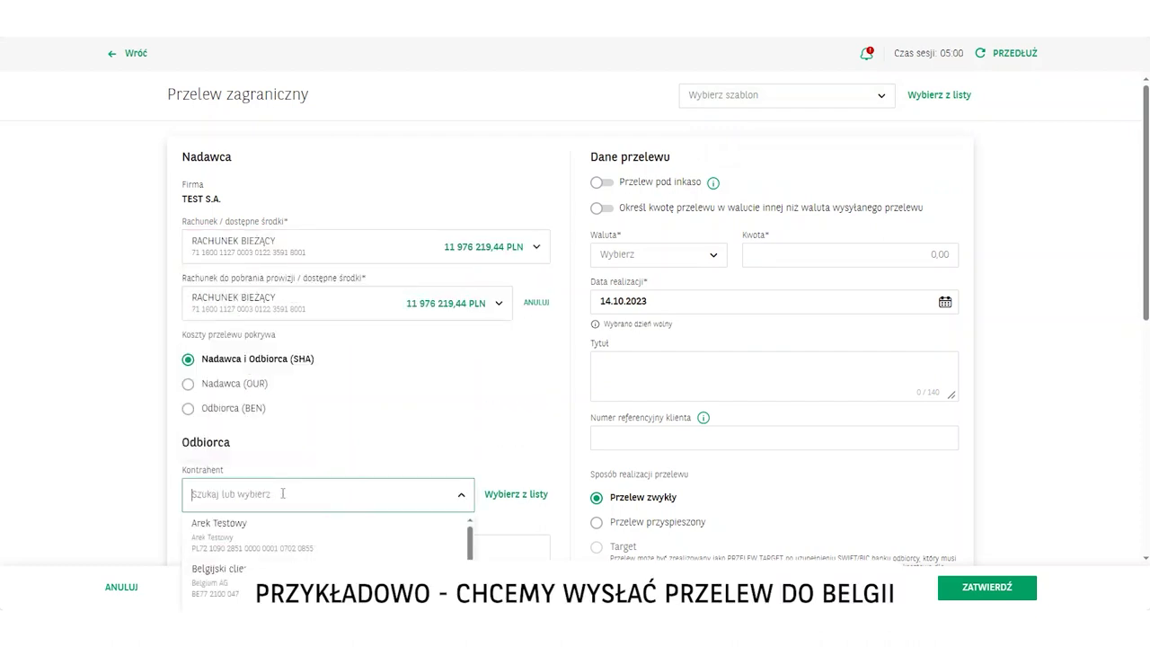
scroll(282, 443, "down", 3)
left_click(228, 360)
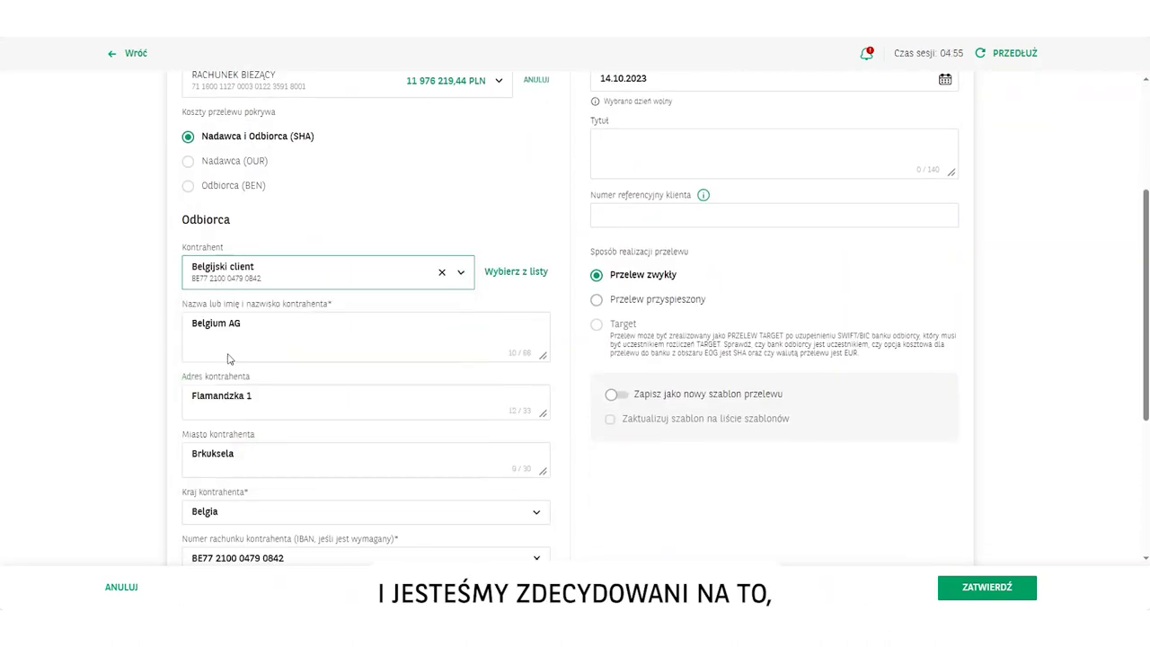
scroll(241, 209, "up", 3)
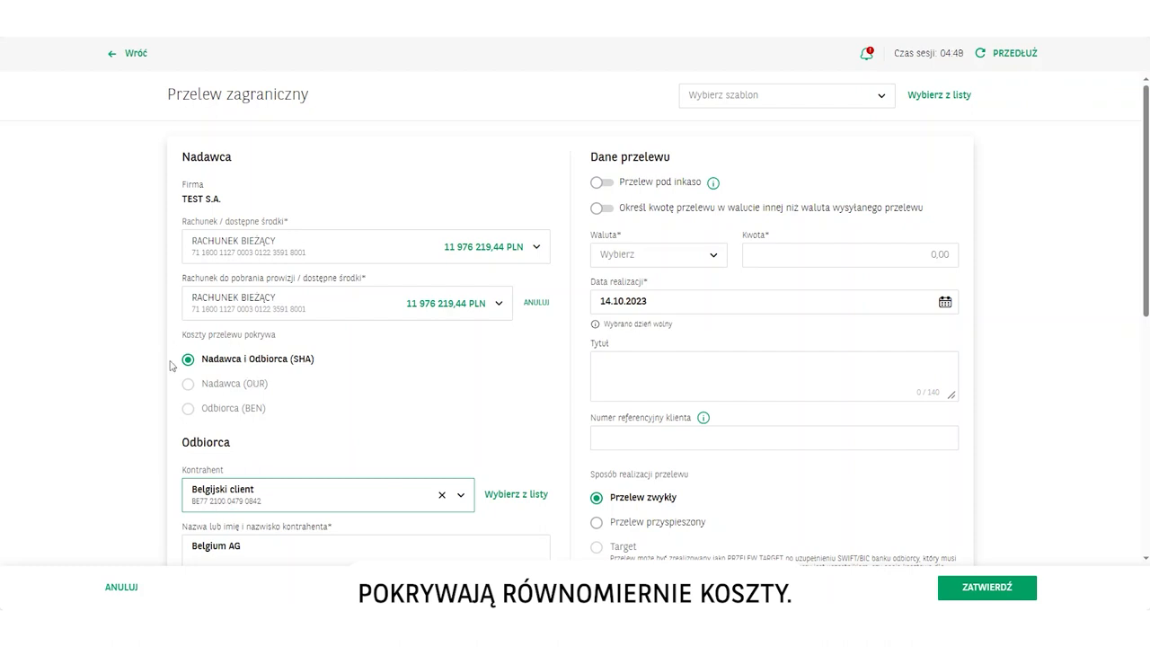
scroll(381, 437, "down", 3)
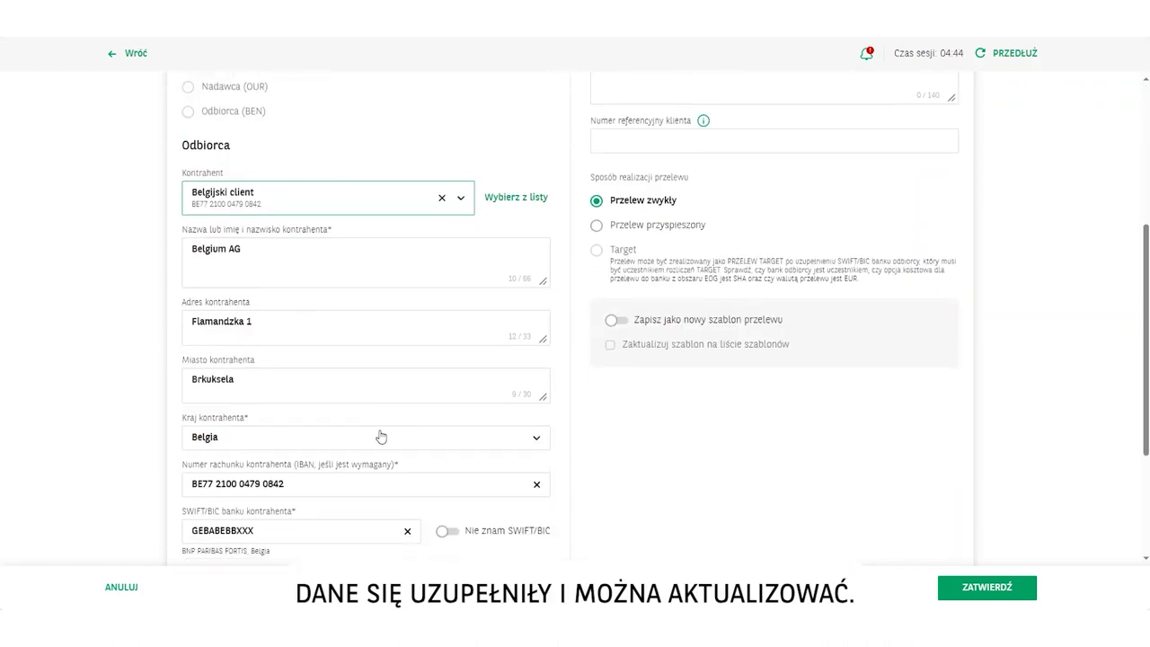
scroll(381, 437, "down", 2)
left_click(215, 499)
scroll(370, 473, "up", 3)
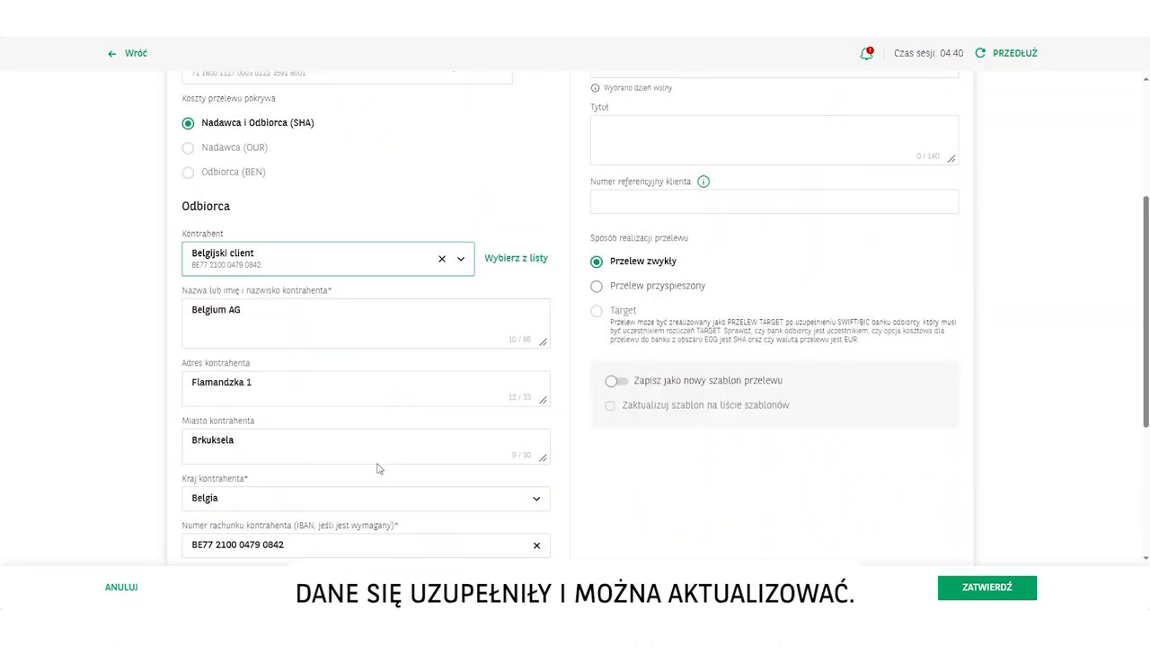
scroll(379, 468, "up", 1)
Enter 9999 EUR with the title 'opis' on the Belgian transfer and submit it
scroll(661, 217, "up", 1)
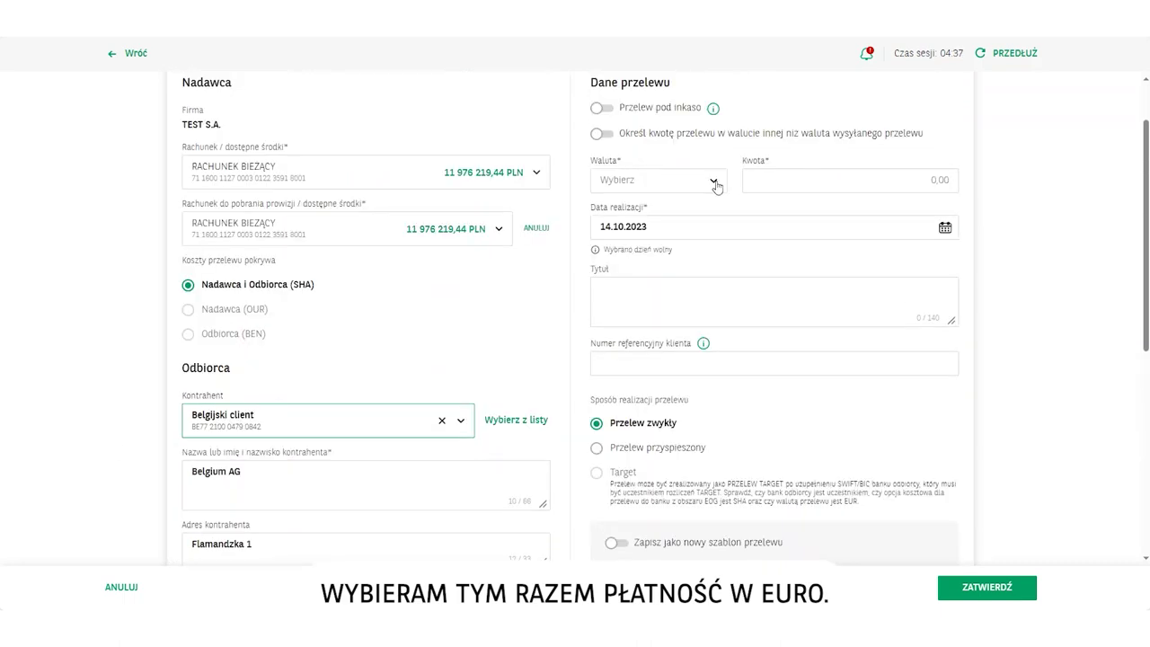
left_click(714, 182)
left_click(610, 253)
key("Tab")
type("9999")
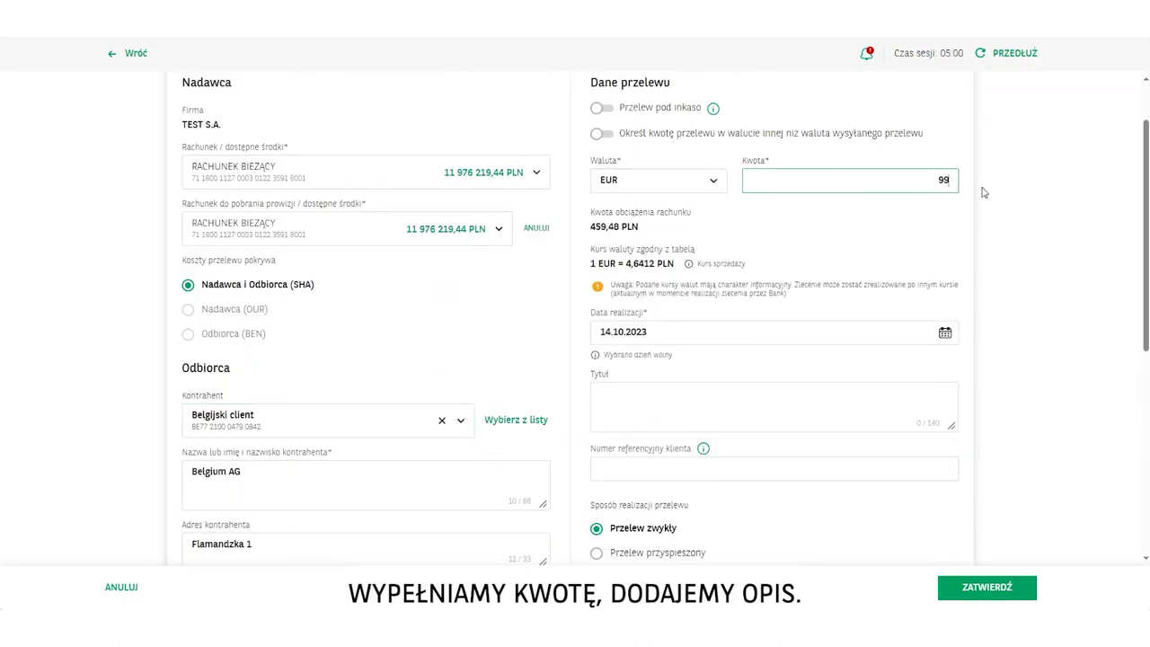
left_click(661, 391)
type("opis")
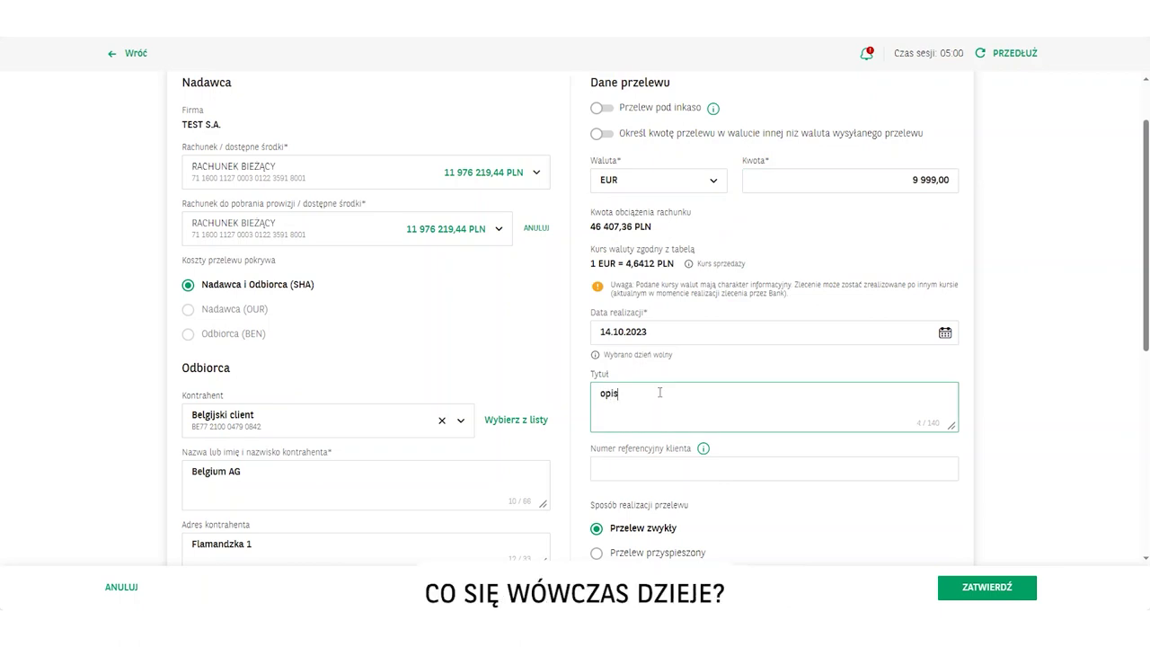
left_click(986, 586)
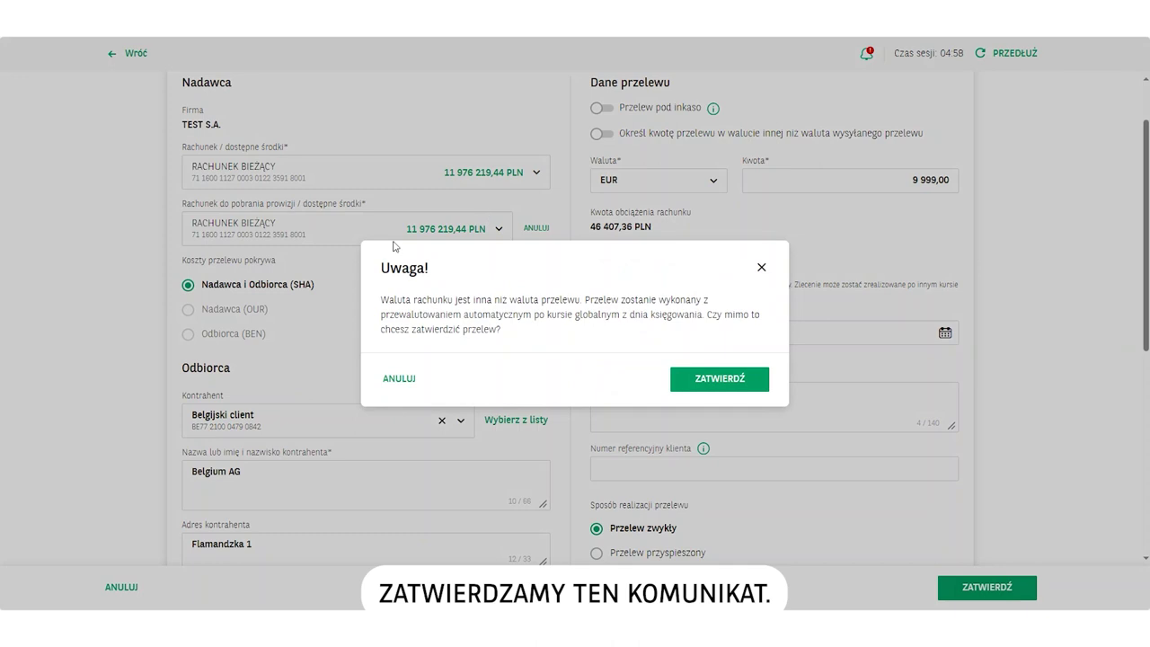
Accept the currency-conversion warning and change the Belgian EUR payment into a SEPA transfer form
left_click(701, 385)
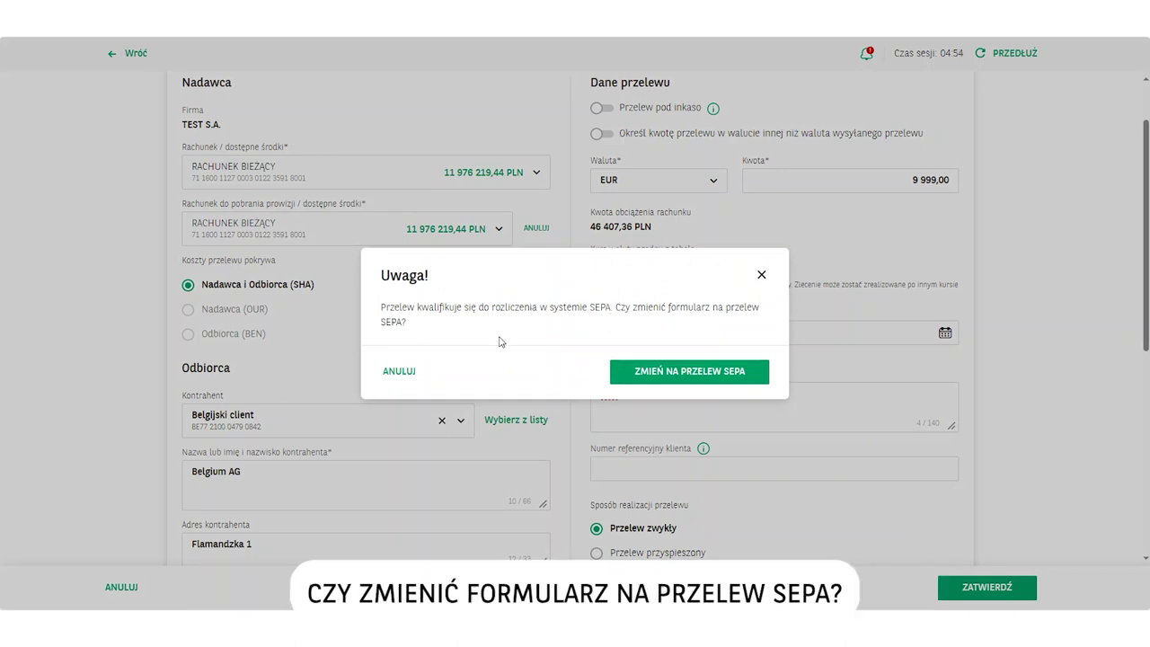
left_click(650, 371)
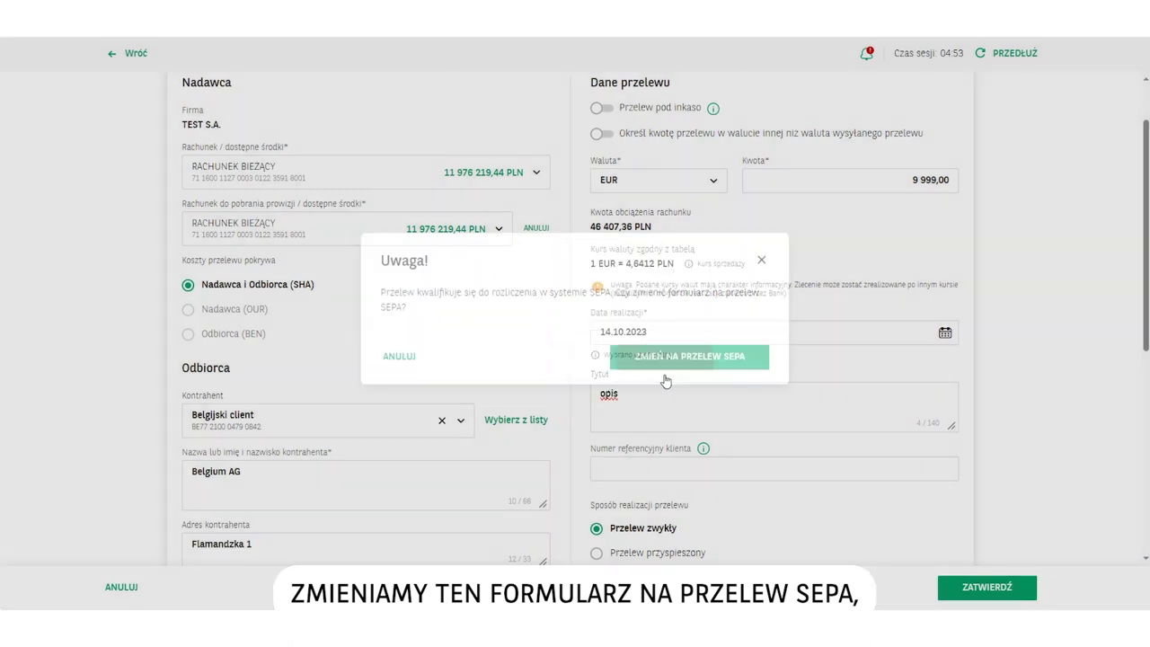
scroll(665, 375, "down", 3)
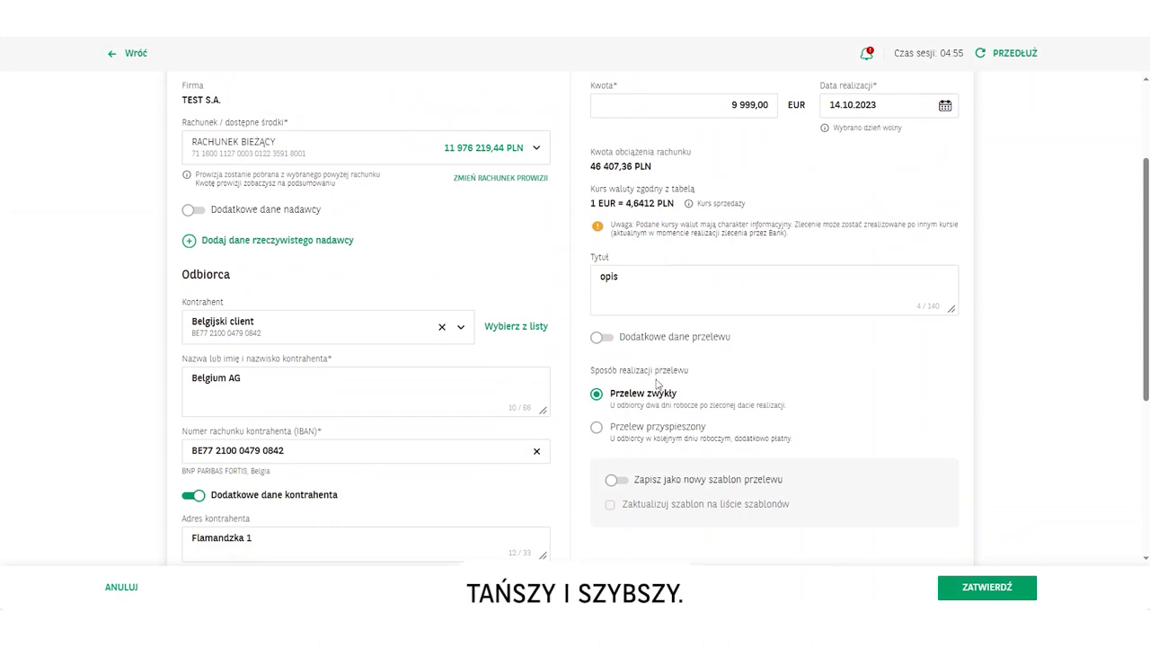
Submit the 9 999,00 EUR SEPA transfer and accept the conversion warning to reach its summary
scroll(656, 383, "up", 2)
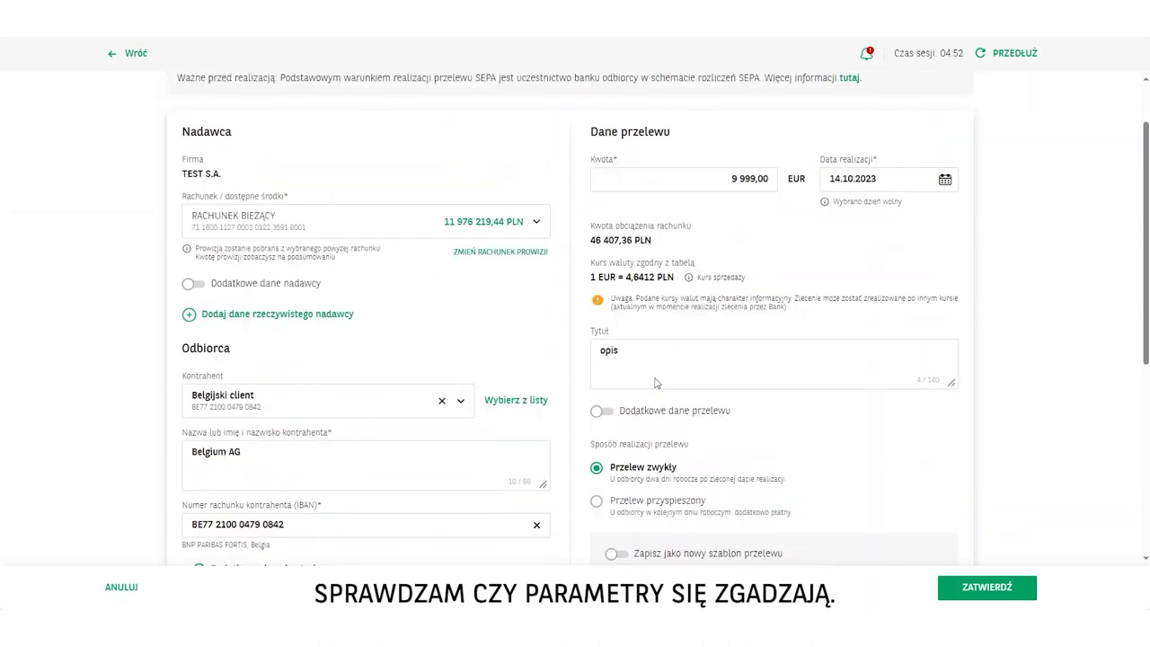
left_click(1002, 590)
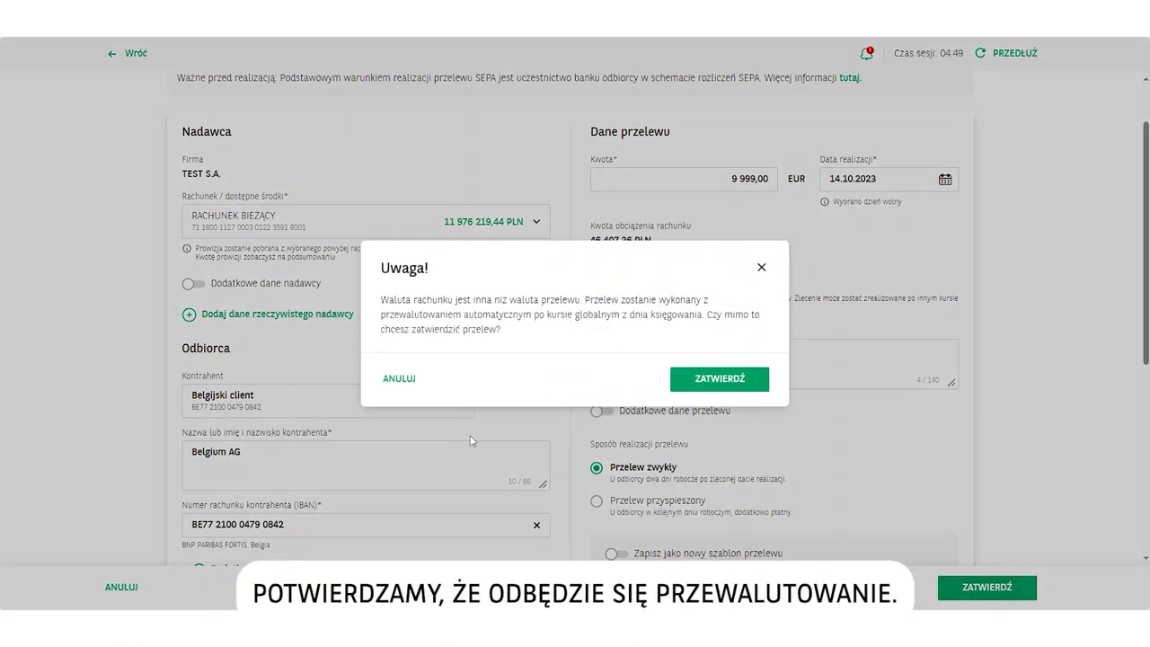
left_click(719, 378)
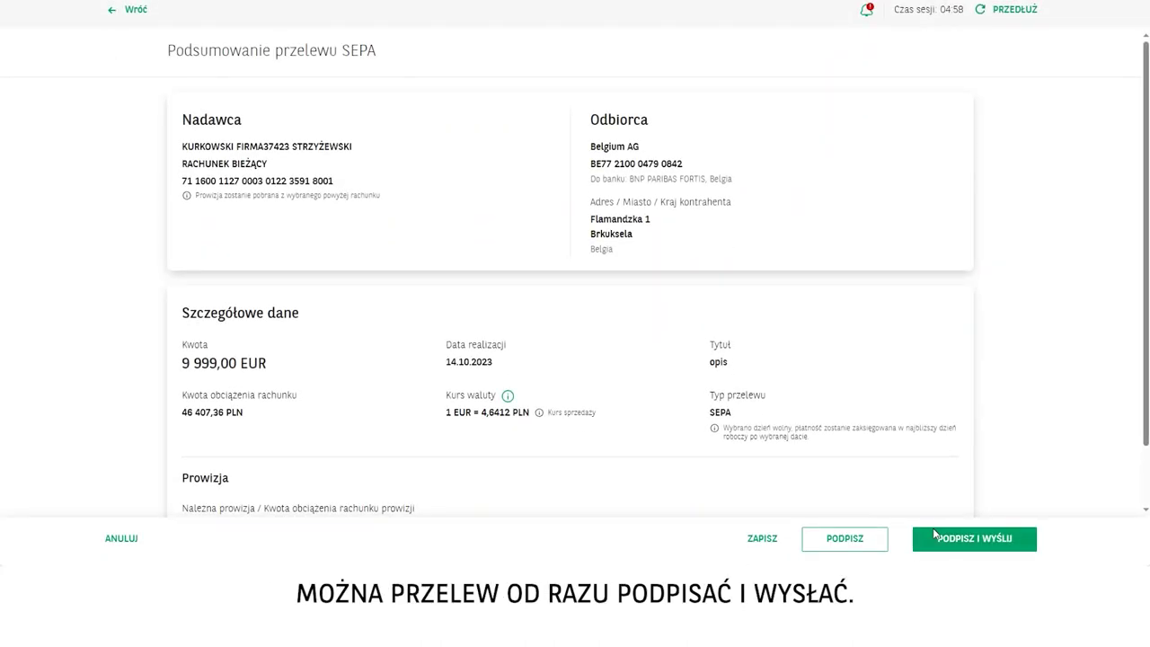
Sign the SEPA transfer to Belgium AG with the SMS verification code and send it
left_click(979, 541)
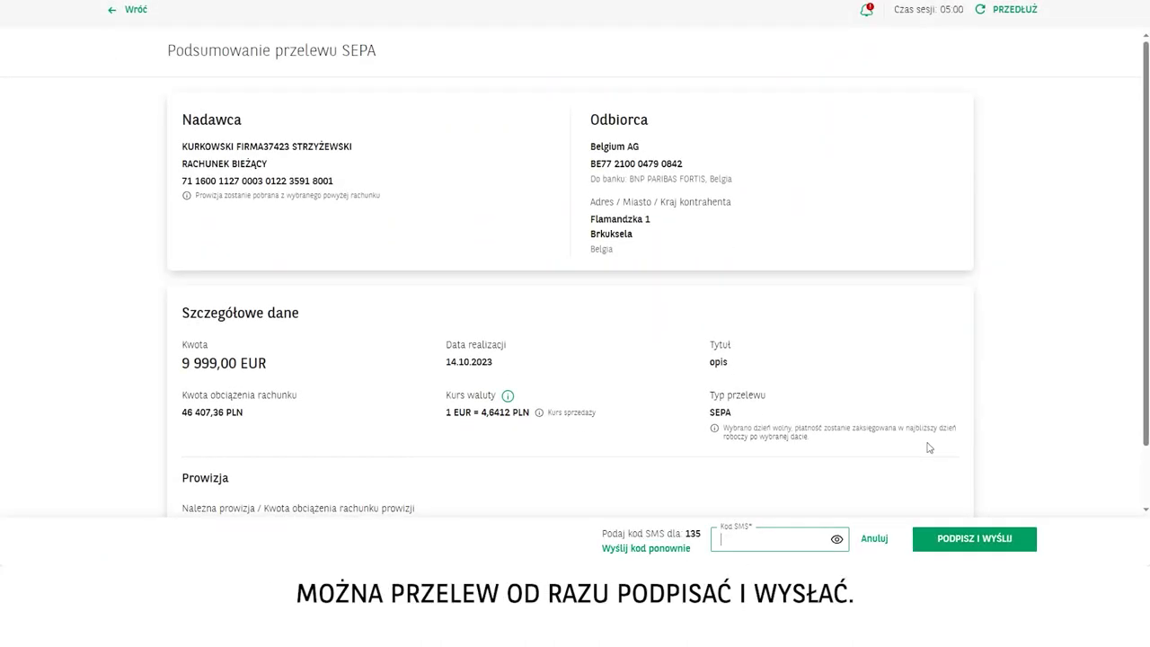
type("123")
key("Return")
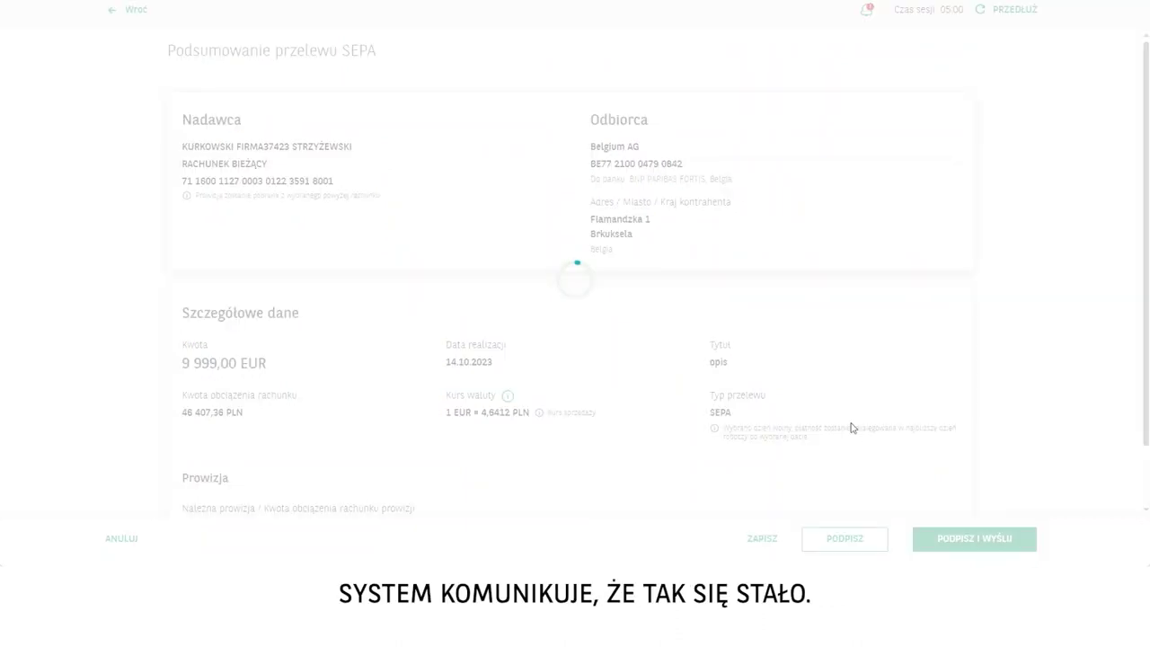